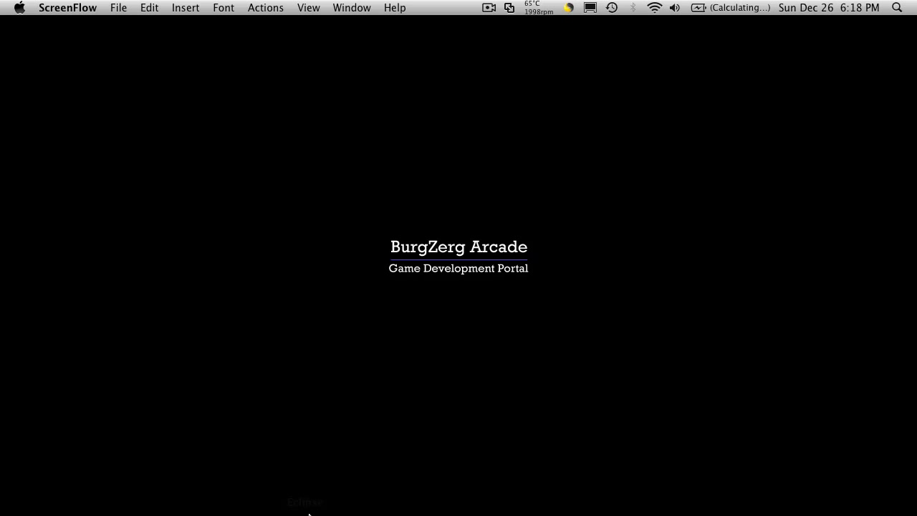
Launch Unity with the game project and maximize the editor window.
{"action": "left_click", "coordinate": [341, 490]}
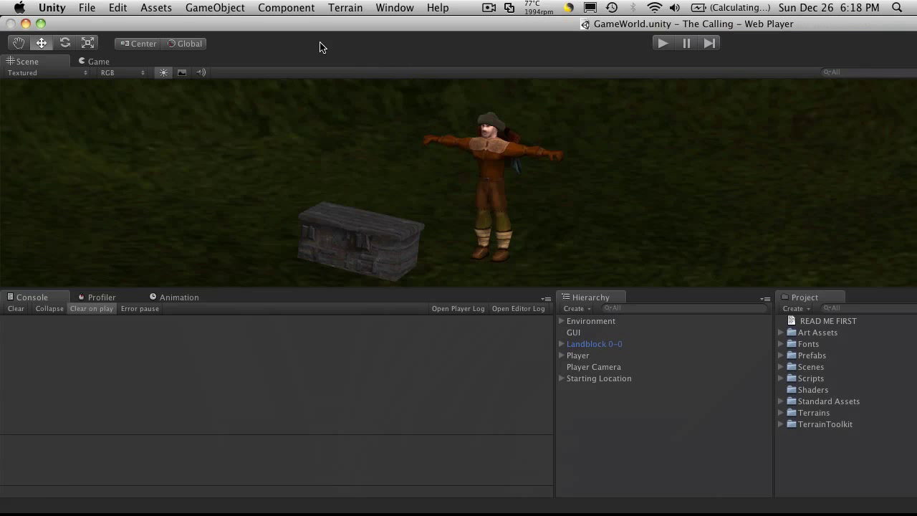
{"action": "left_click", "coordinate": [40, 23]}
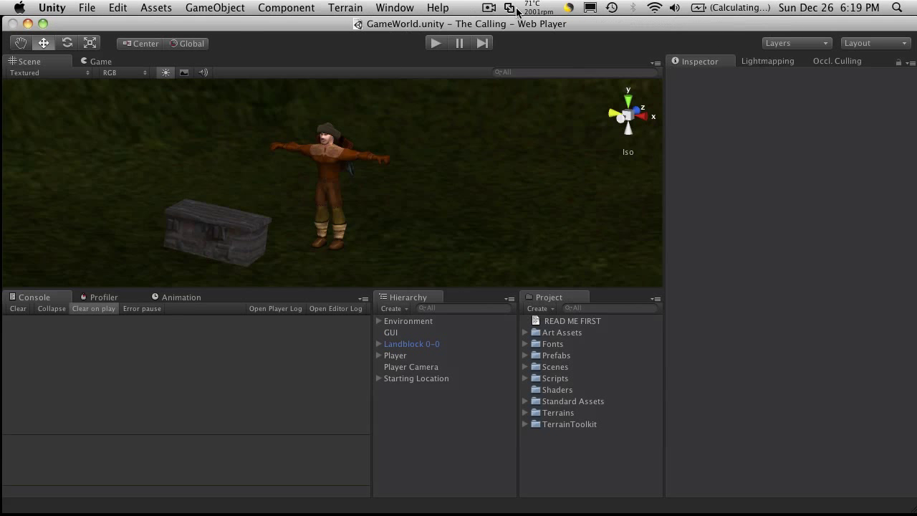
{"action": "left_click", "coordinate": [44, 25]}
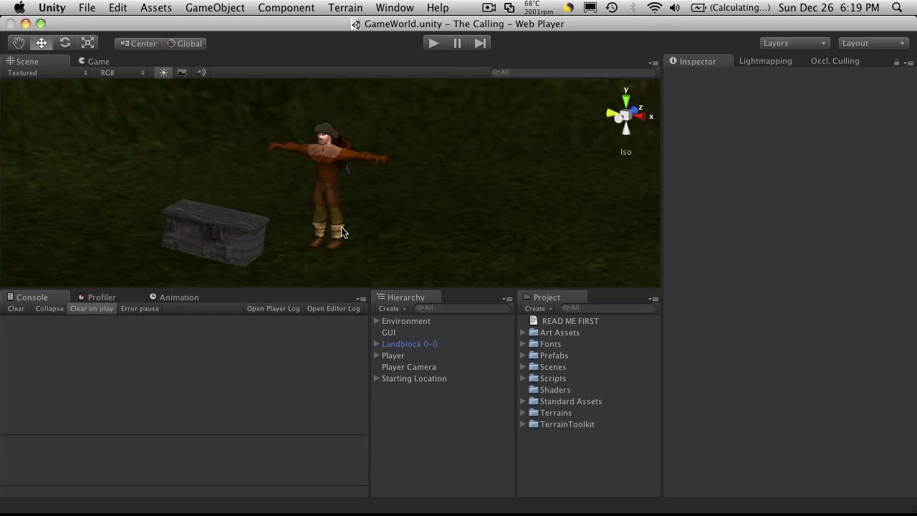
Select the Player and ping its Element 69 walk1 clip in the Project.
{"action": "left_click", "coordinate": [399, 357]}
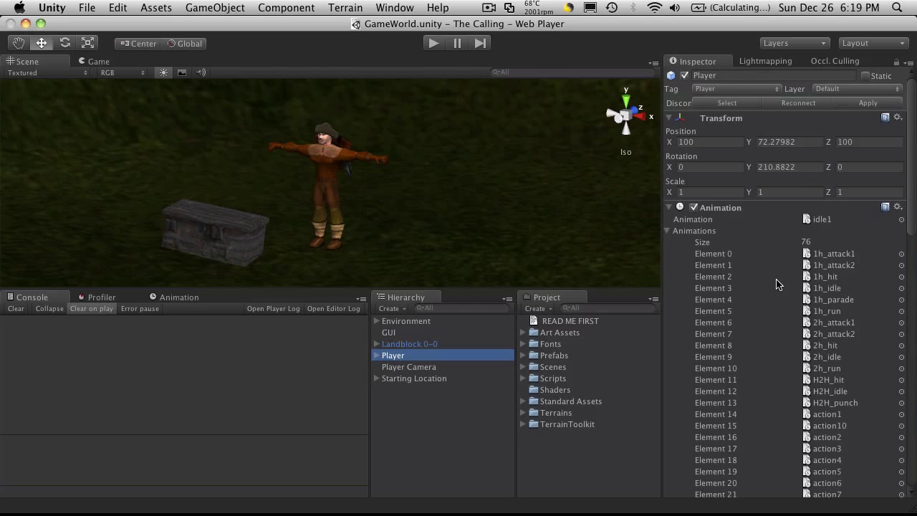
{"action": "scroll", "coordinate": [838, 287], "scroll_direction": "down", "scroll_amount": 10}
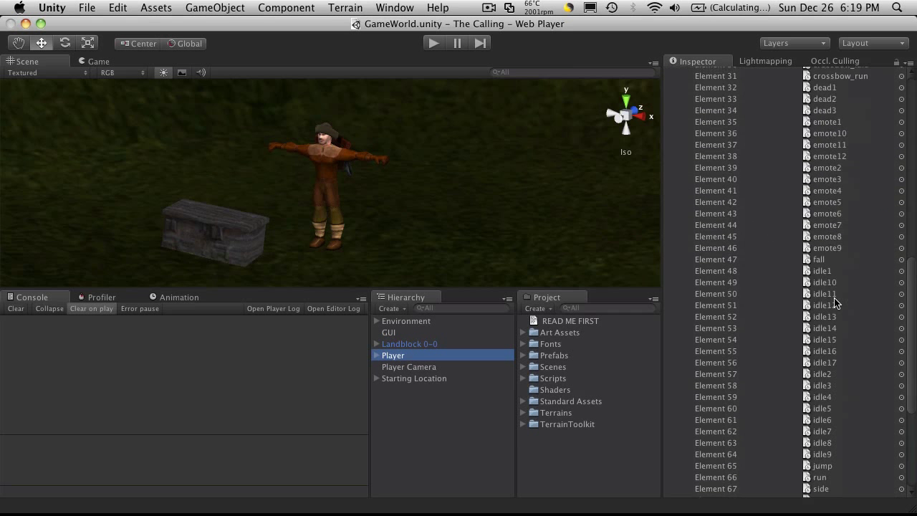
{"action": "scroll", "coordinate": [834, 304], "scroll_direction": "down", "scroll_amount": 3}
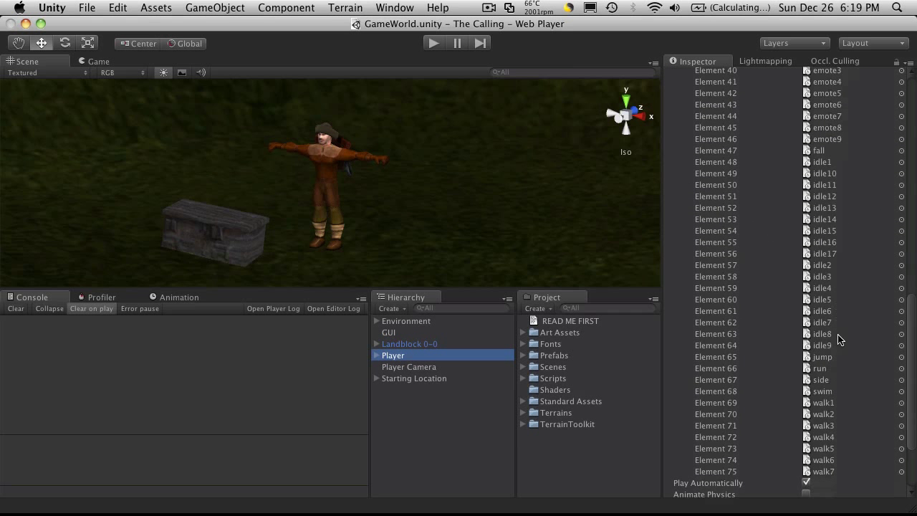
{"action": "left_click", "coordinate": [836, 405]}
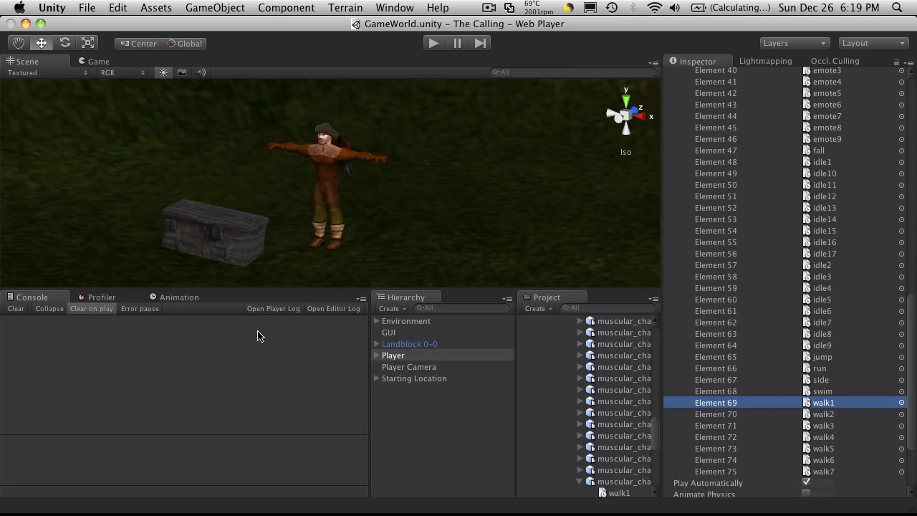
View the Player's walk1 curves in the Animation window, browsing the clip list but keeping walk1.
{"action": "left_click", "coordinate": [178, 298]}
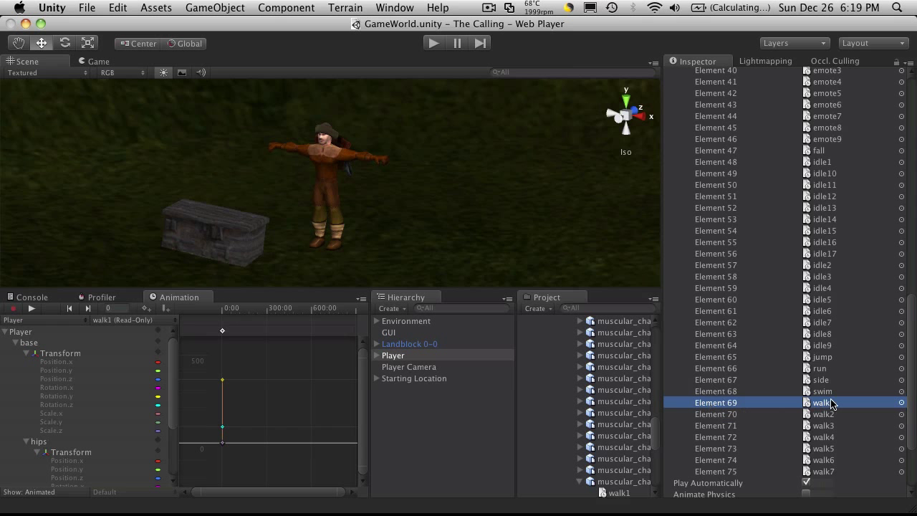
{"action": "left_click", "coordinate": [140, 321]}
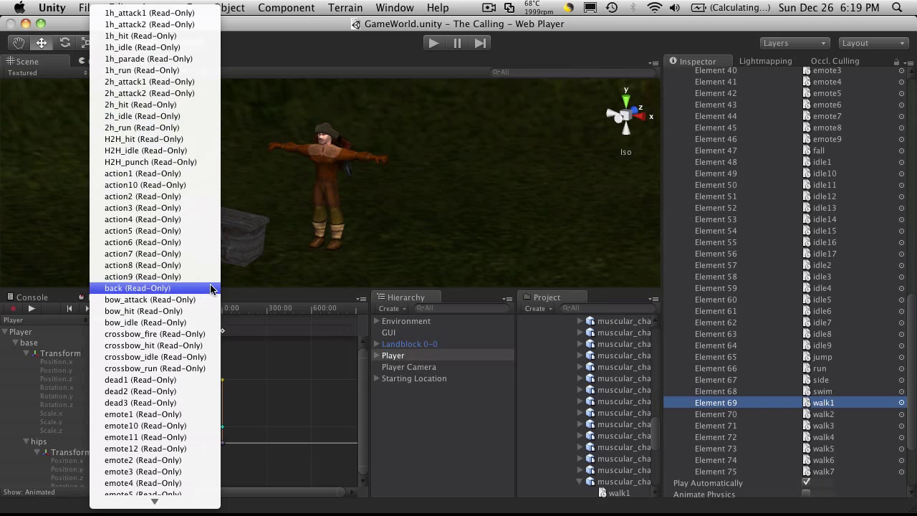
{"action": "scroll", "coordinate": [175, 316], "scroll_direction": "down", "scroll_amount": 8}
{"action": "scroll", "coordinate": [179, 358], "scroll_direction": "down", "scroll_amount": 2}
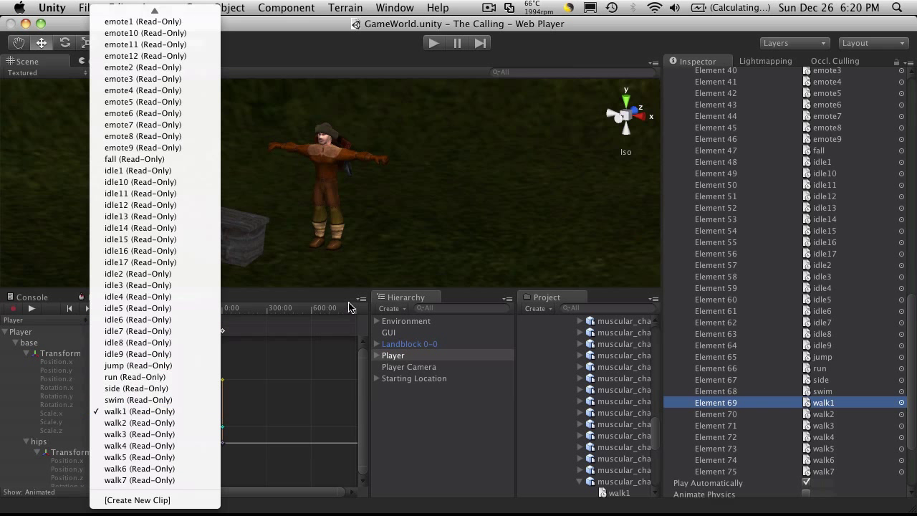
{"action": "left_click", "coordinate": [326, 296]}
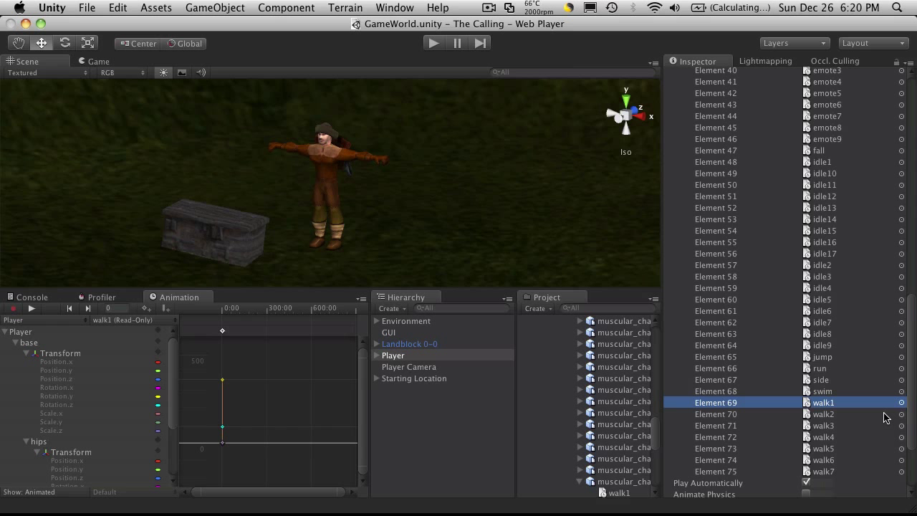
Find and select walk1 inside muscular_character@walk, widening the Project list to read names.
{"action": "left_click", "coordinate": [824, 405]}
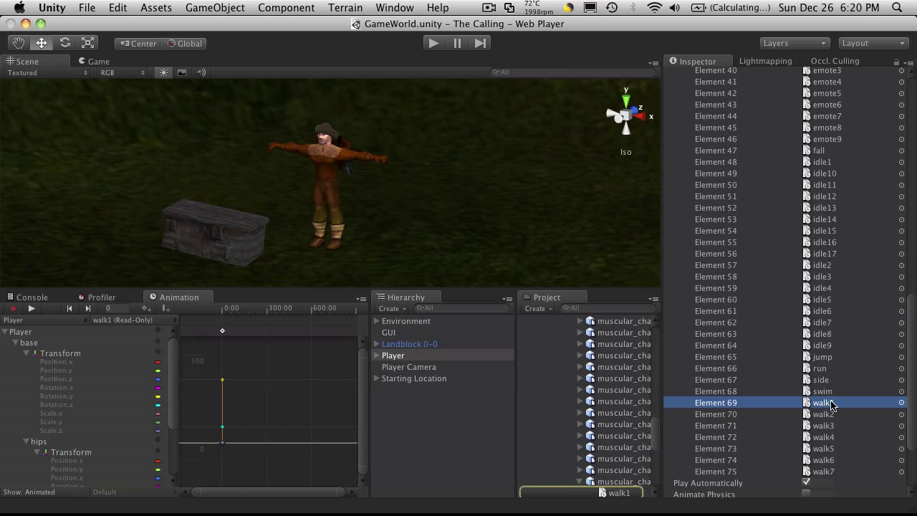
{"action": "scroll", "coordinate": [605, 430], "scroll_direction": "down", "scroll_amount": 3}
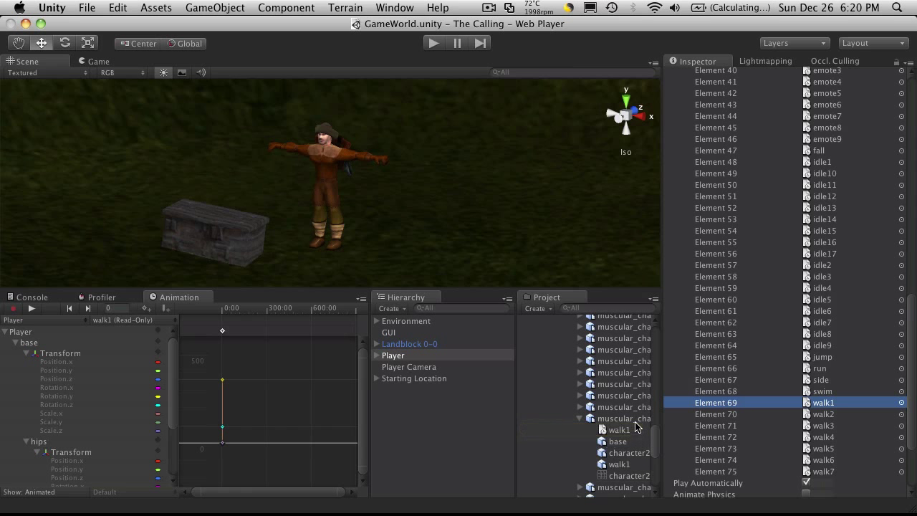
{"action": "left_click_drag", "start_coordinate": [515, 399], "coordinate": [469, 397]}
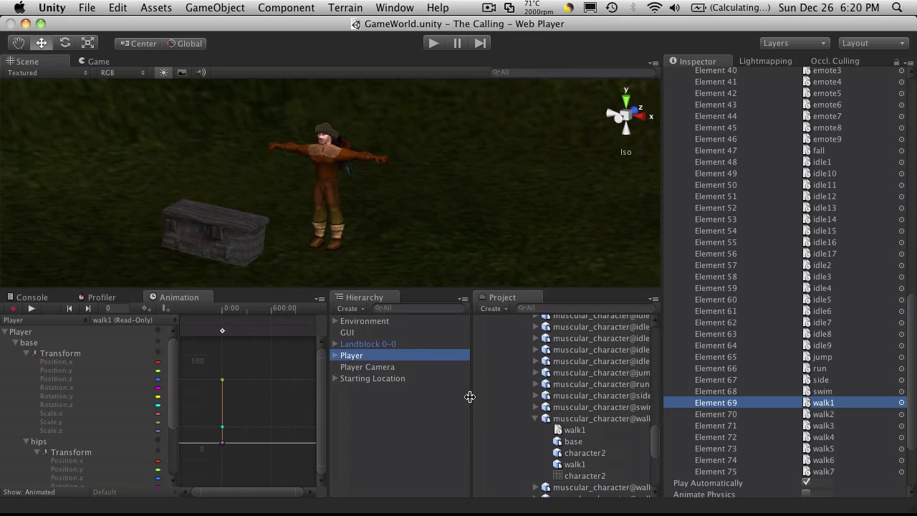
{"action": "left_click", "coordinate": [586, 430]}
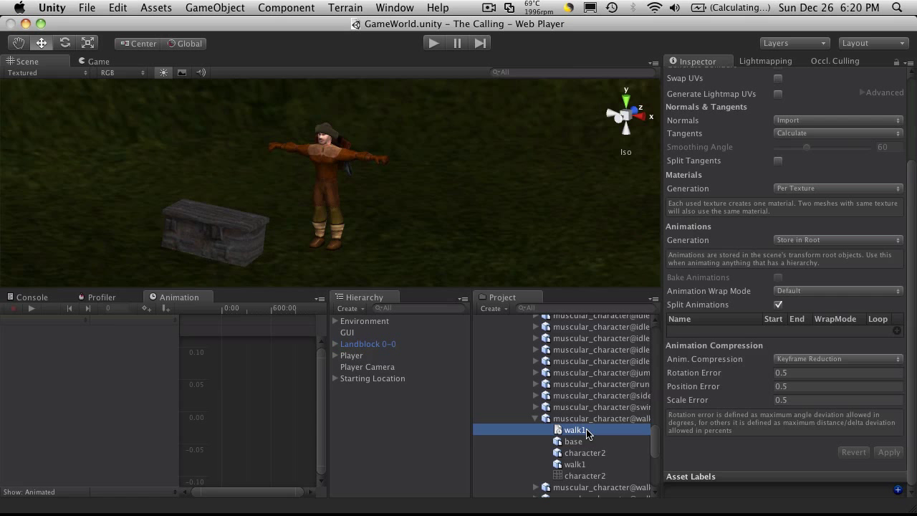
Duplicate walk1 into a standalone clip asset and rename it walk.
{"action": "key", "text": "ctrl+d"}
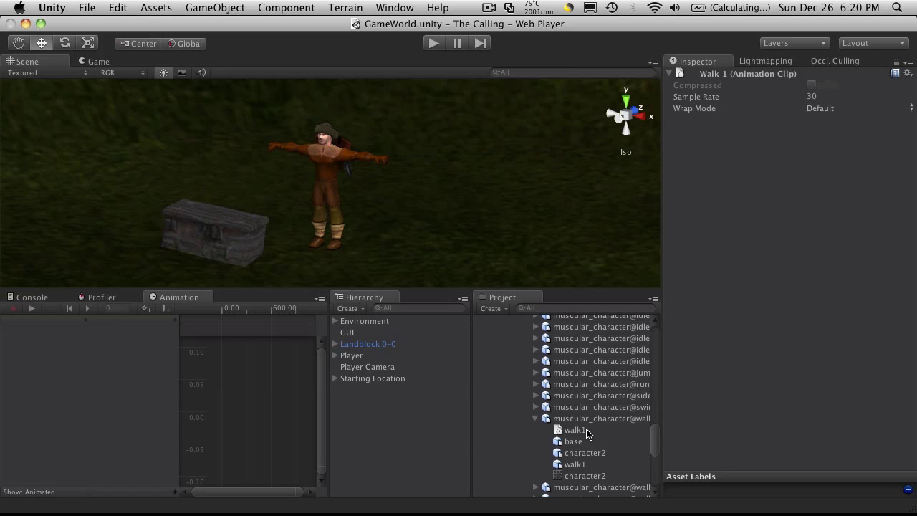
{"action": "scroll", "coordinate": [610, 433], "scroll_direction": "down", "scroll_amount": 3}
{"action": "scroll", "coordinate": [612, 434], "scroll_direction": "down", "scroll_amount": 2}
{"action": "scroll", "coordinate": [611, 433], "scroll_direction": "up", "scroll_amount": 3}
{"action": "scroll", "coordinate": [611, 434], "scroll_direction": "down", "scroll_amount": 2}
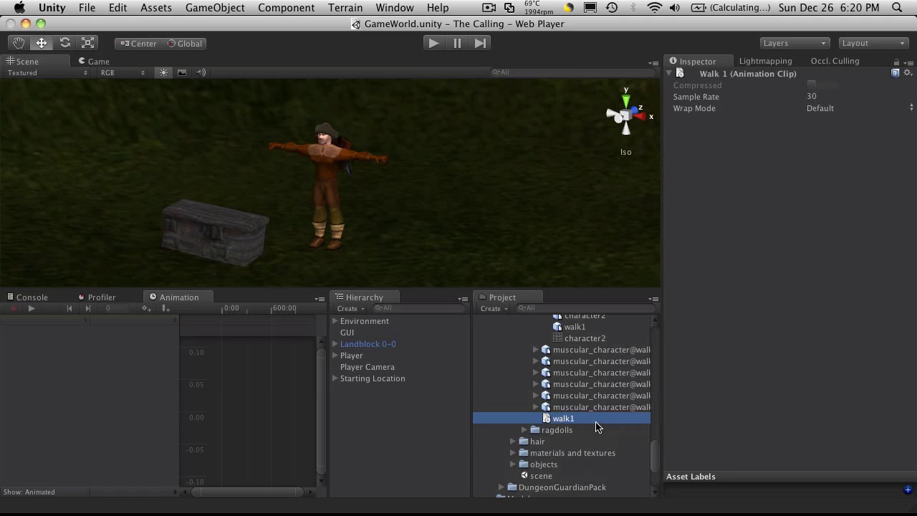
{"action": "scroll", "coordinate": [573, 437], "scroll_direction": "up", "scroll_amount": 2}
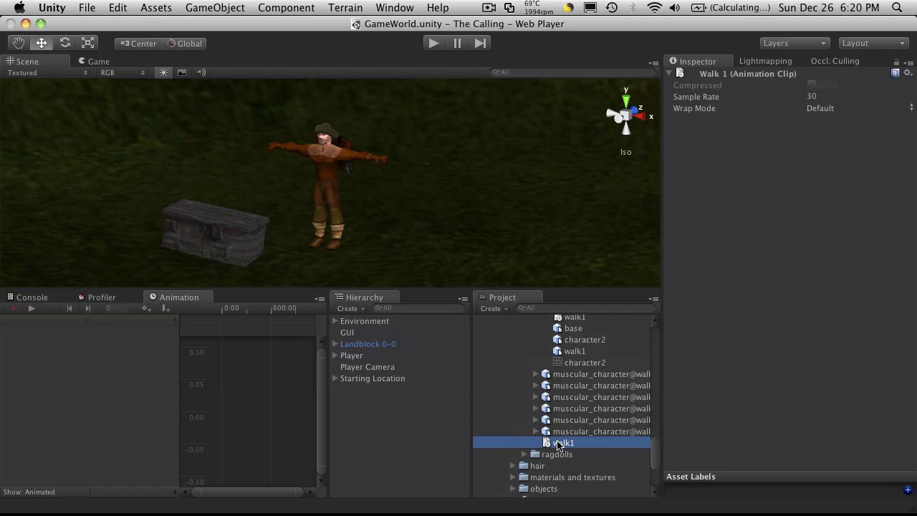
{"action": "key", "text": "Return"}
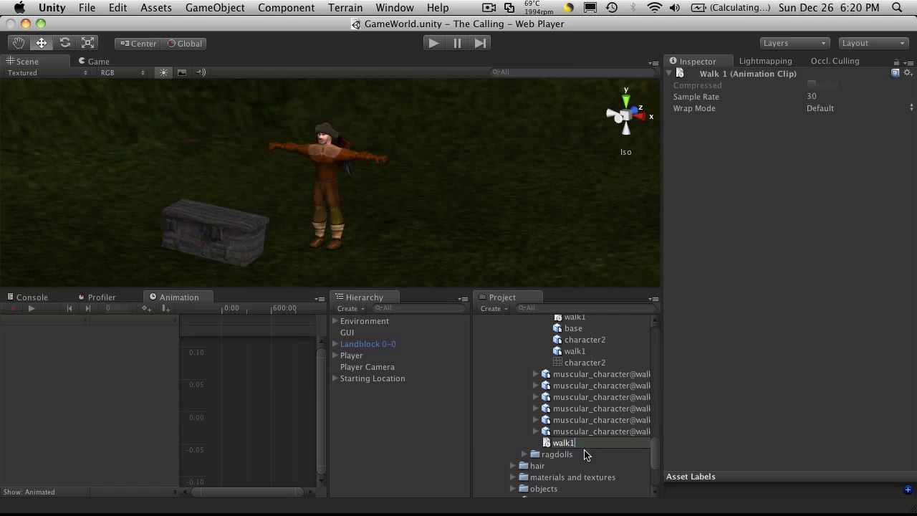
{"action": "key", "text": "Return"}
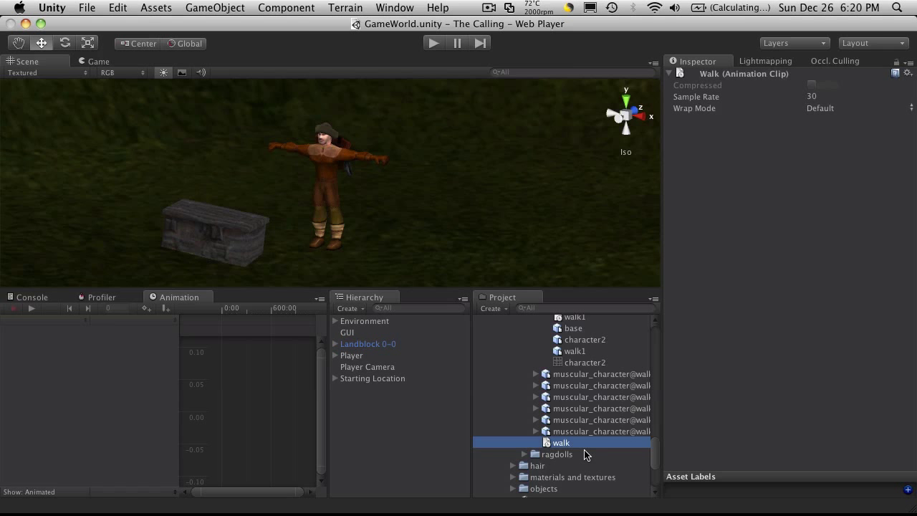
Assign the walk clip to the Player's Element 69 and set it to animate only when visible.
{"action": "left_click", "coordinate": [351, 356]}
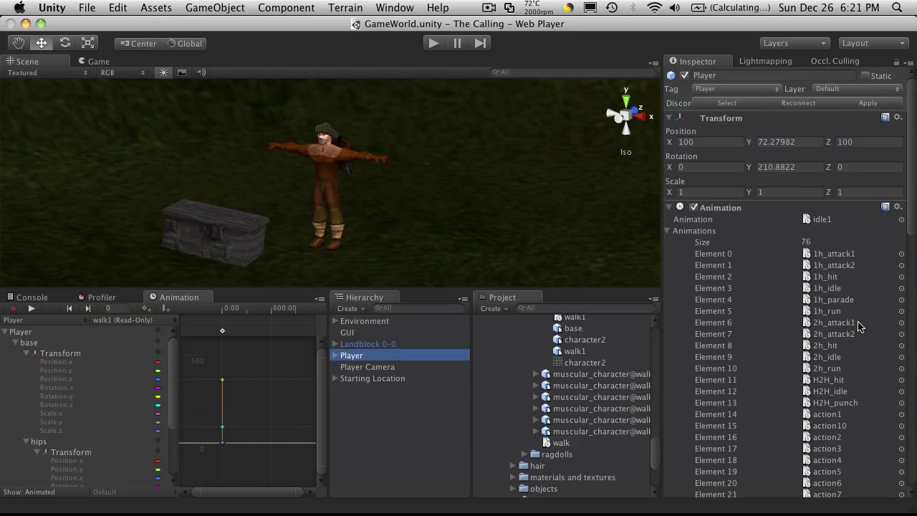
{"action": "scroll", "coordinate": [860, 328], "scroll_direction": "down", "scroll_amount": 2}
{"action": "scroll", "coordinate": [842, 324], "scroll_direction": "down", "scroll_amount": 10}
{"action": "scroll", "coordinate": [842, 326], "scroll_direction": "down", "scroll_amount": 5}
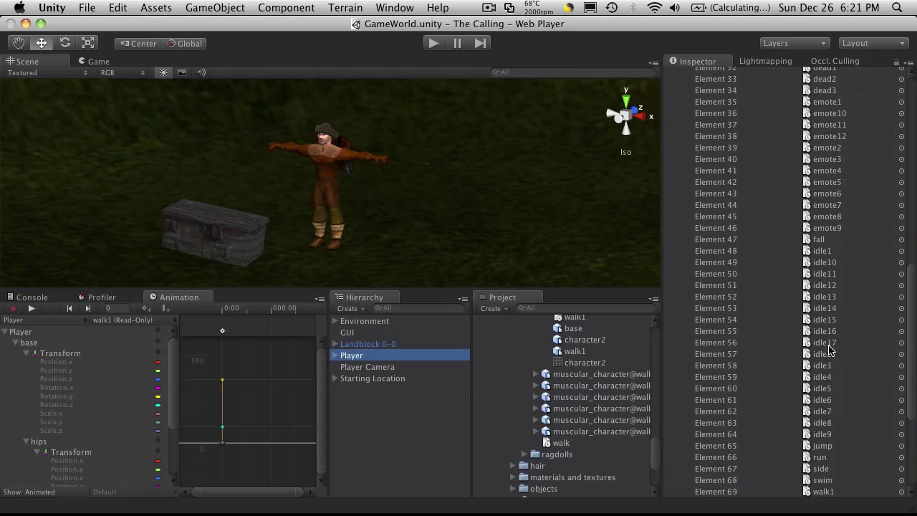
{"action": "scroll", "coordinate": [842, 359], "scroll_direction": "down", "scroll_amount": 2}
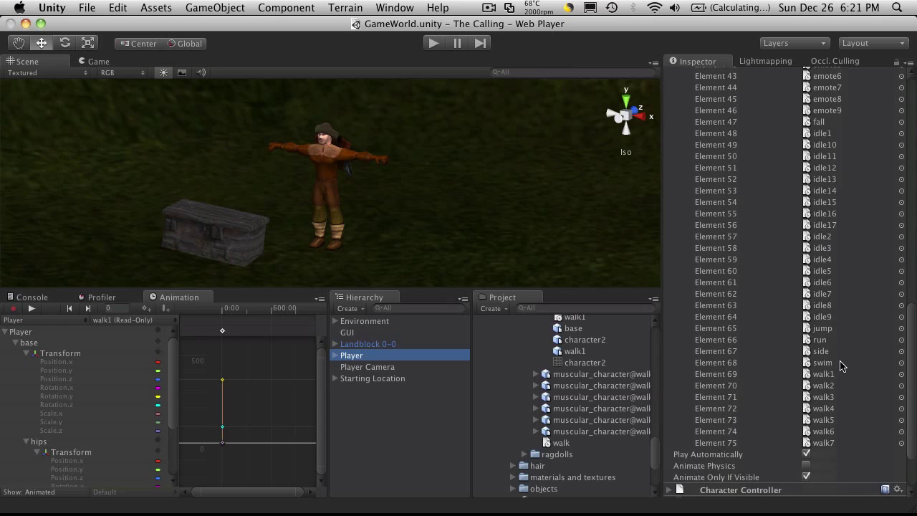
{"action": "left_click", "coordinate": [805, 476]}
{"action": "mouse_move", "coordinate": [550, 444]}
{"action": "left_mouse_down"}
{"action": "mouse_move", "coordinate": [668, 453]}
{"action": "mouse_move", "coordinate": [833, 379]}
{"action": "left_mouse_up"}
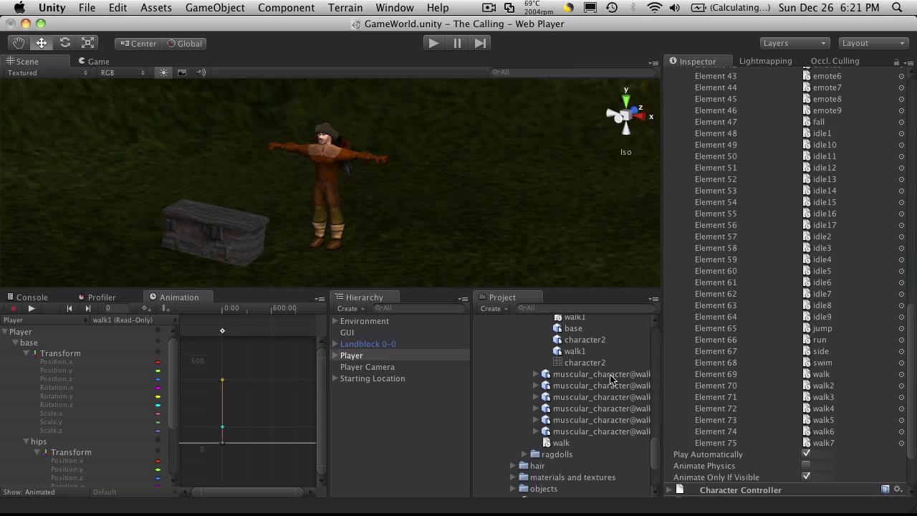
Show the Player's walk clip in the Animation window's clip selector.
{"action": "left_click", "coordinate": [361, 357]}
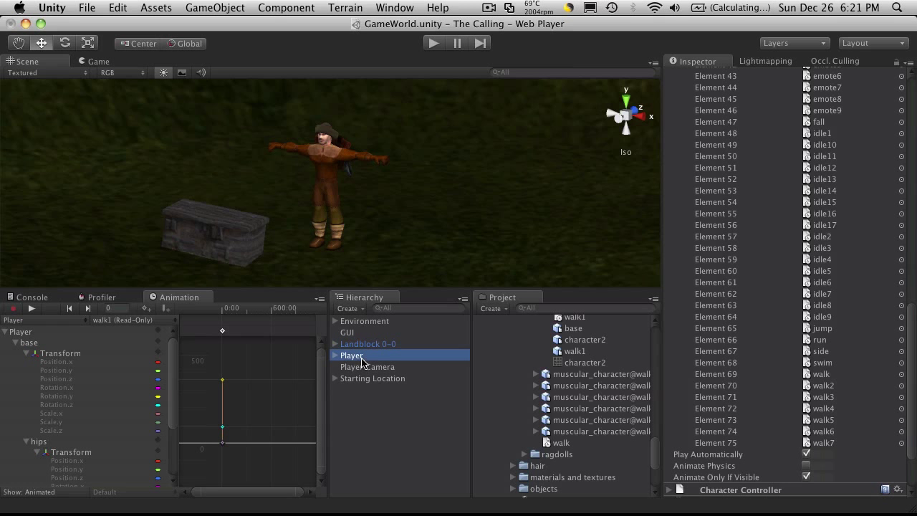
{"action": "left_click", "coordinate": [117, 320]}
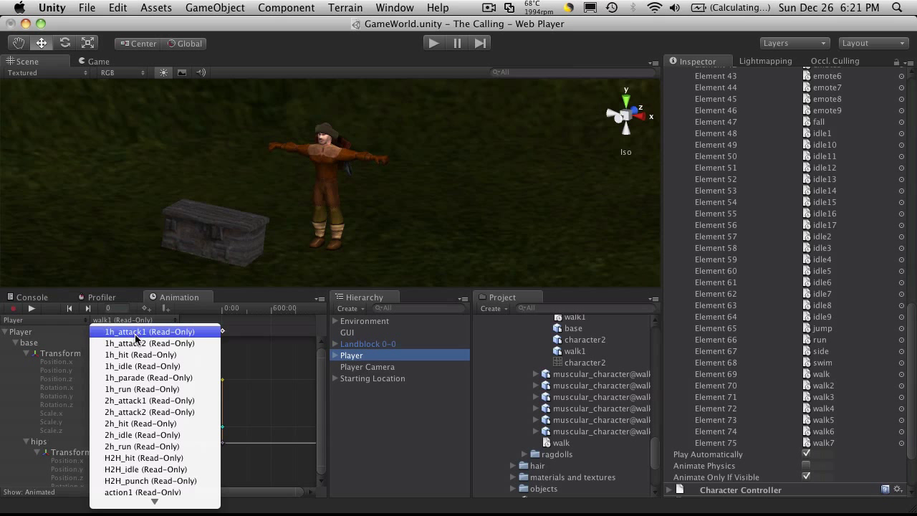
{"action": "left_click", "coordinate": [129, 322]}
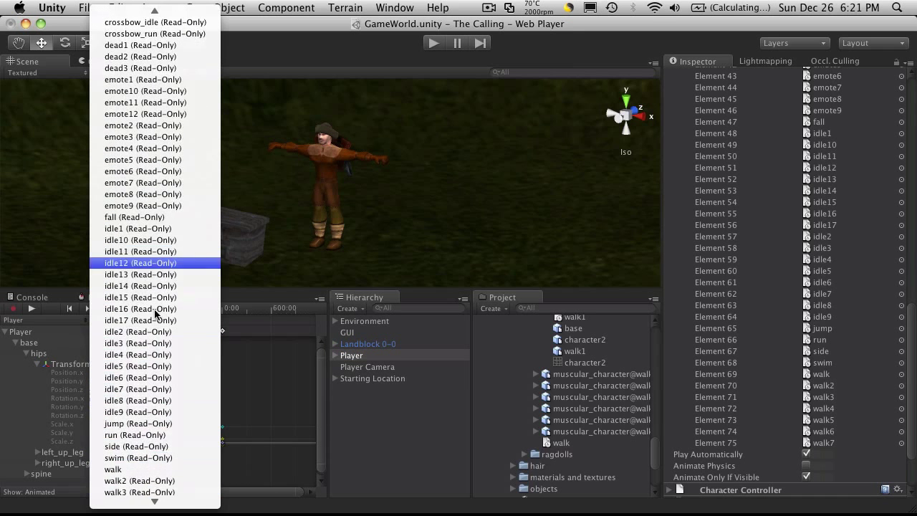
{"action": "mouse_move", "coordinate": [154, 501]}
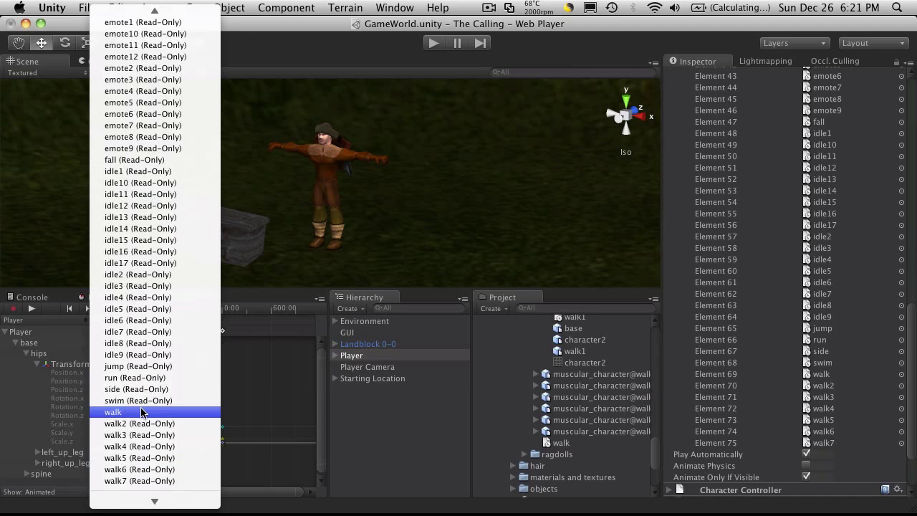
{"action": "left_click", "coordinate": [142, 411]}
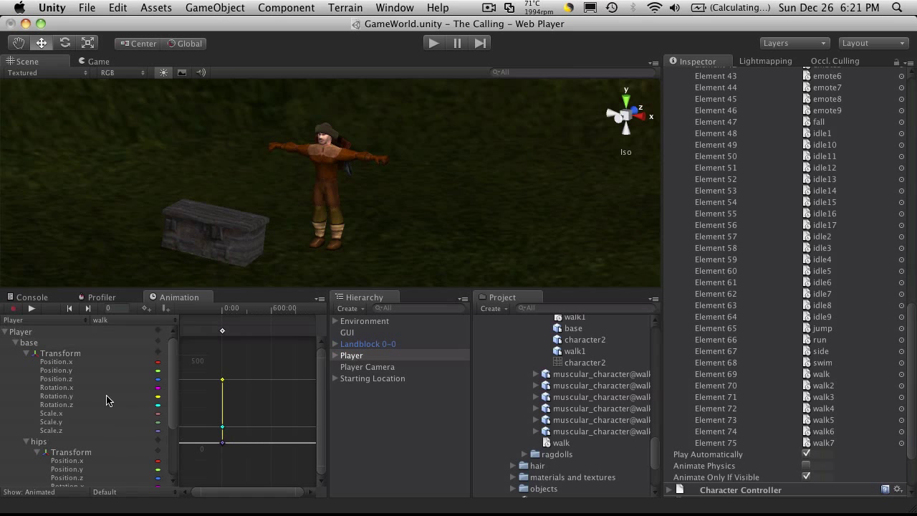
Inspect walk's base Rotation.x and Position.x curves, then collapse the Transform and base tracks.
{"action": "left_click", "coordinate": [54, 387]}
{"action": "left_click", "coordinate": [61, 422]}
{"action": "left_click", "coordinate": [66, 361]}
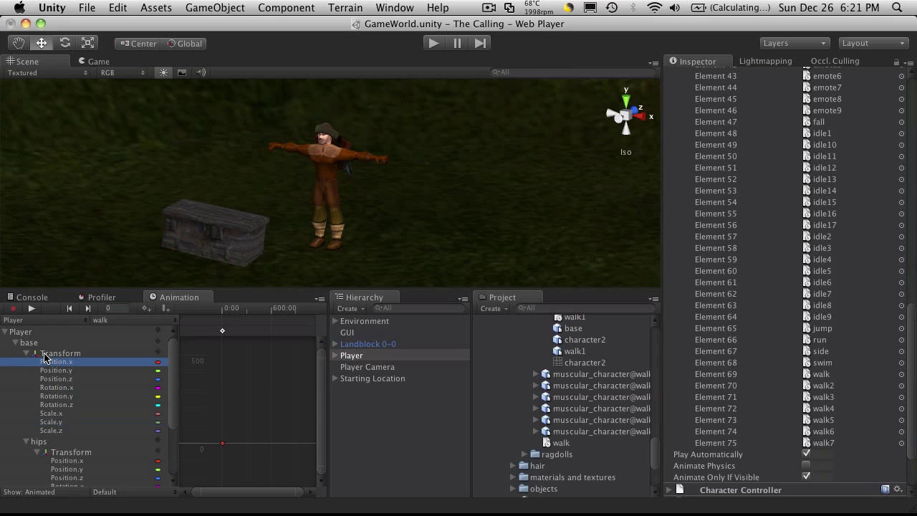
{"action": "left_click", "coordinate": [32, 356]}
{"action": "left_click", "coordinate": [16, 342]}
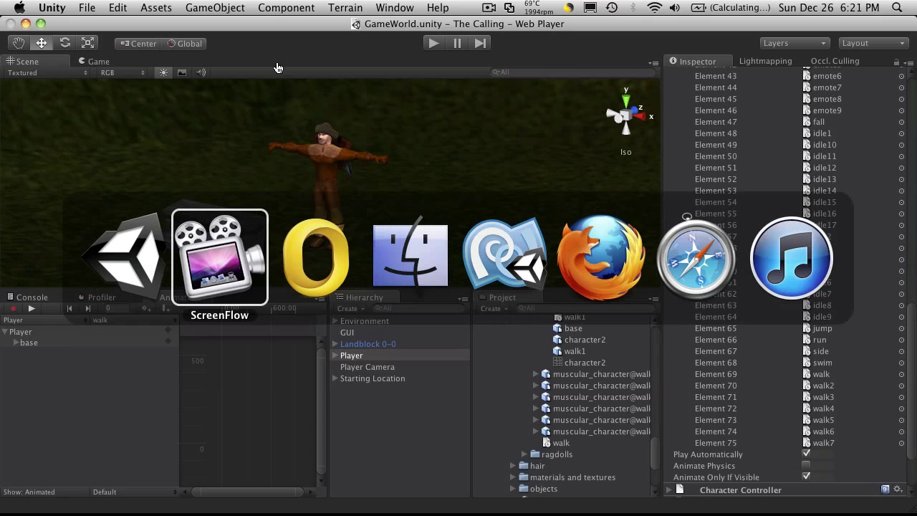
Switch to MonoDevelop, maximize it and scroll to the Walk method.
{"action": "key", "text": "super+Tab"}
{"action": "key", "text": "super+Tab"}
{"action": "key", "text": "super+Tab"}
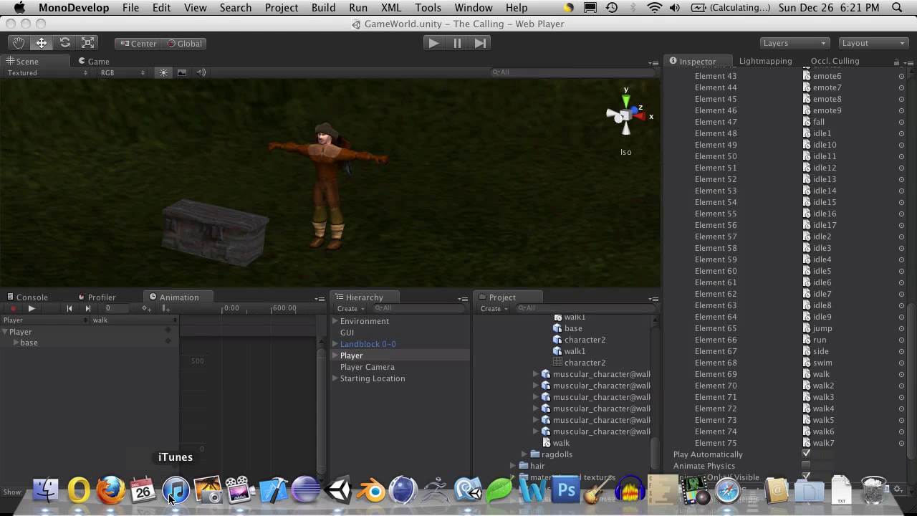
{"action": "mouse_move", "coordinate": [467, 491]}
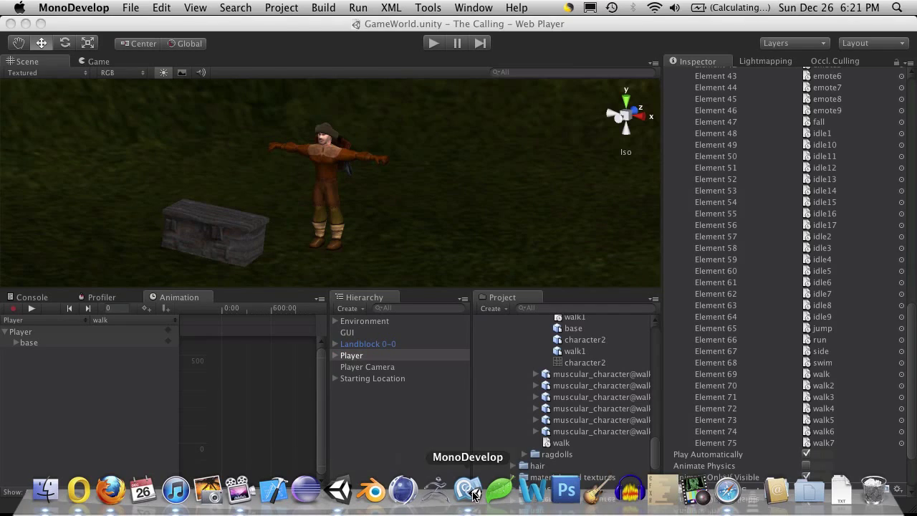
{"action": "left_click", "coordinate": [468, 490]}
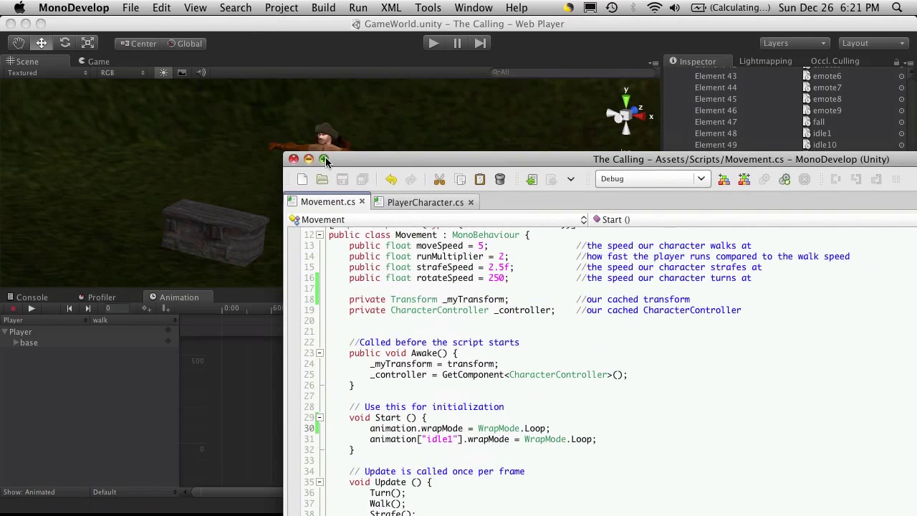
{"action": "left_click", "coordinate": [324, 158]}
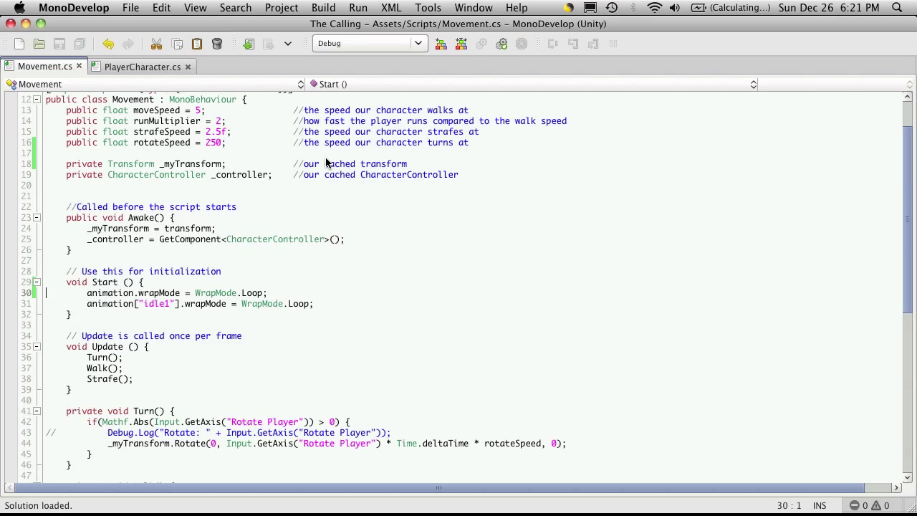
{"action": "scroll", "coordinate": [326, 163], "scroll_direction": "up", "scroll_amount": 4}
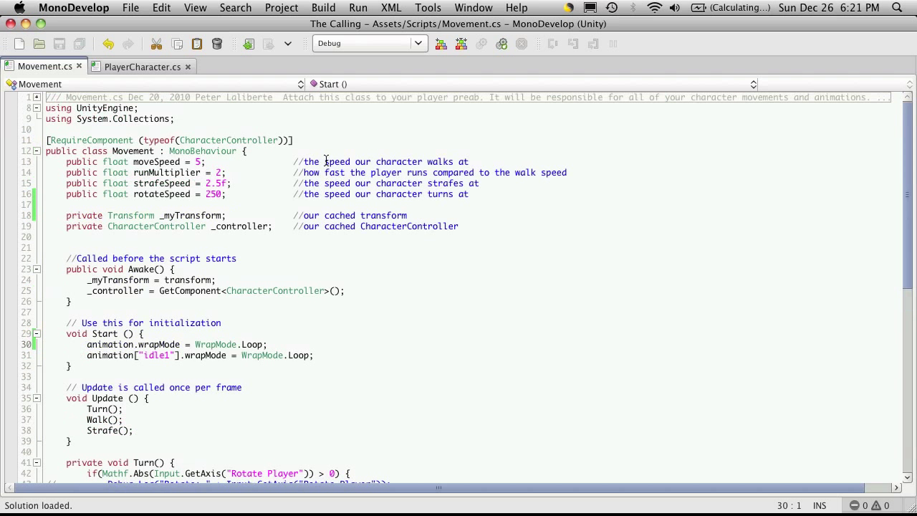
{"action": "scroll", "coordinate": [324, 140], "scroll_direction": "down", "scroll_amount": 5}
{"action": "scroll", "coordinate": [325, 172], "scroll_direction": "down", "scroll_amount": 6}
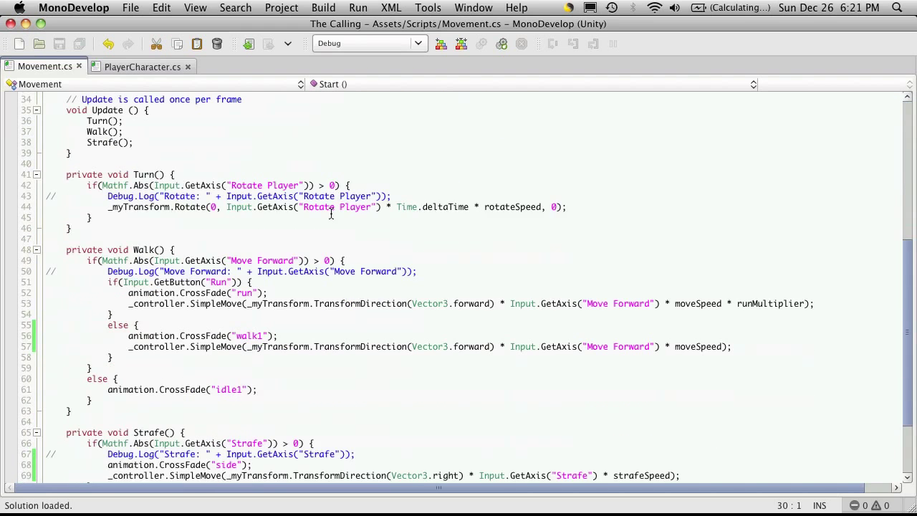
{"action": "scroll", "coordinate": [333, 216], "scroll_direction": "down", "scroll_amount": 3}
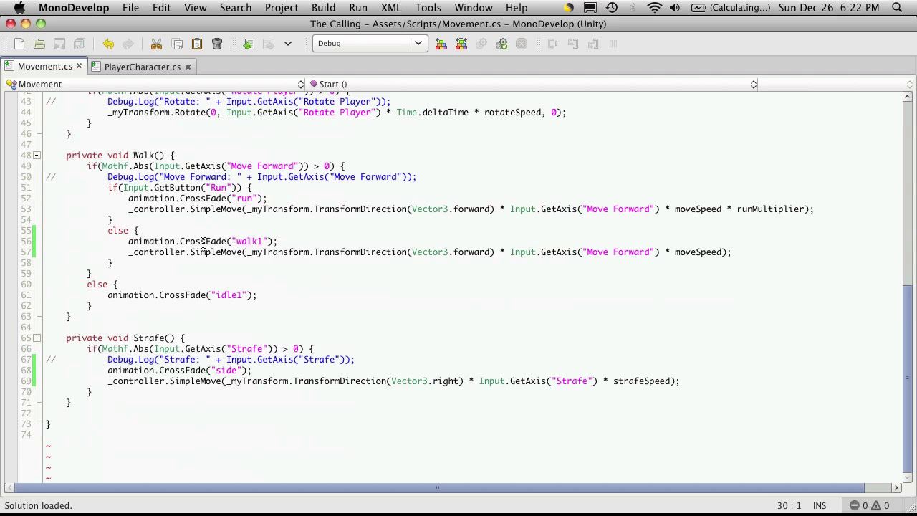
Change "walk1" to "walk" on line 56 and save Movement.cs.
{"action": "left_click", "coordinate": [262, 242]}
{"action": "key", "text": "BackSpace"}
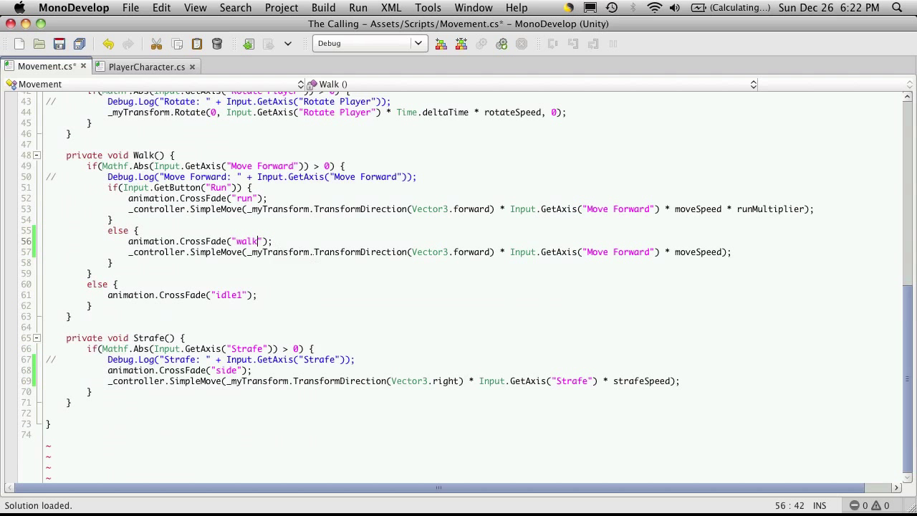
{"action": "key", "text": "super+s"}
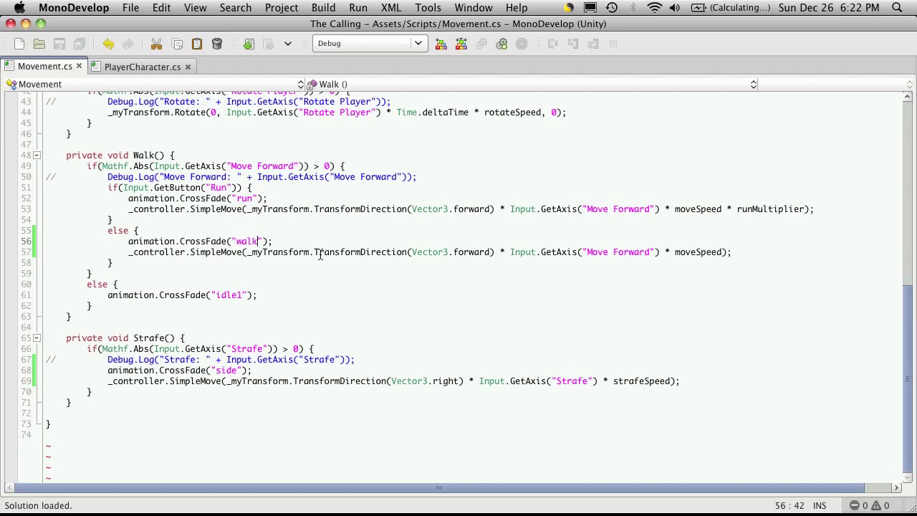
{"action": "scroll", "coordinate": [322, 261], "scroll_direction": "up", "scroll_amount": 2}
{"action": "scroll", "coordinate": [327, 260], "scroll_direction": "up", "scroll_amount": 10}
{"action": "scroll", "coordinate": [322, 260], "scroll_direction": "down", "scroll_amount": 12}
{"action": "scroll", "coordinate": [318, 258], "scroll_direction": "up", "scroll_amount": 3}
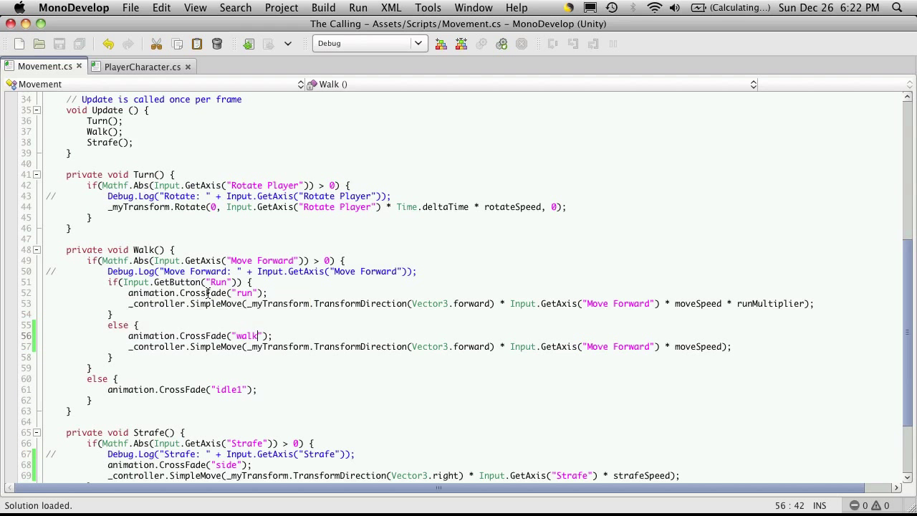
Play the scene with the Console shown, steering the Player with A and W, then stop.
{"action": "key", "text": "super+Tab"}
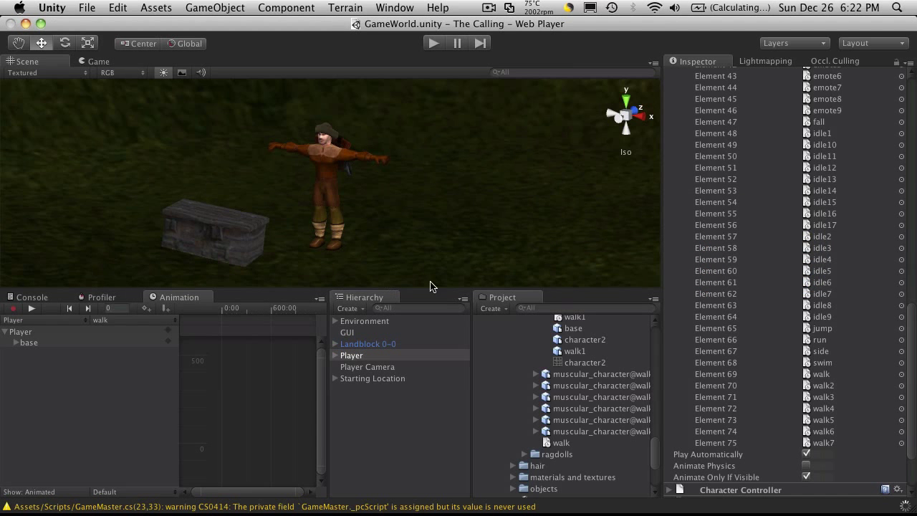
{"action": "left_click", "coordinate": [434, 43]}
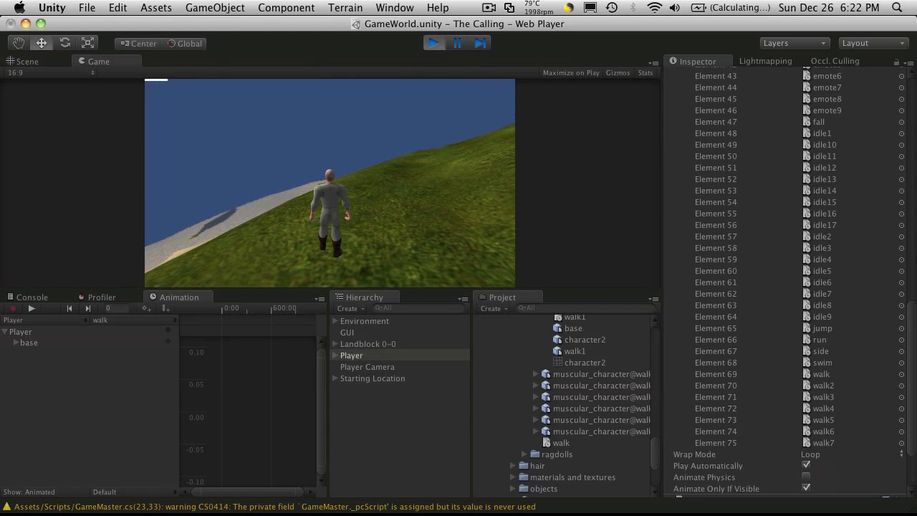
{"action": "left_click", "coordinate": [44, 298]}
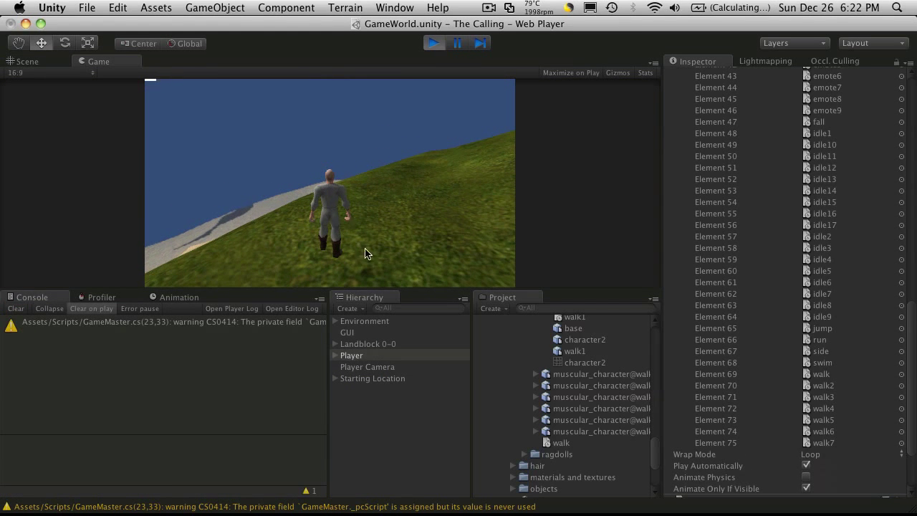
{"action": "key", "text": "a"}
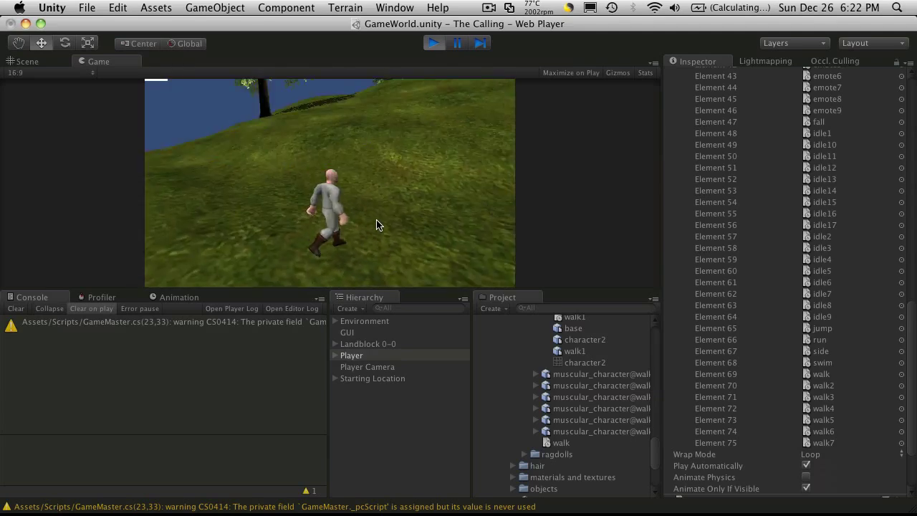
{"action": "key", "text": "a"}
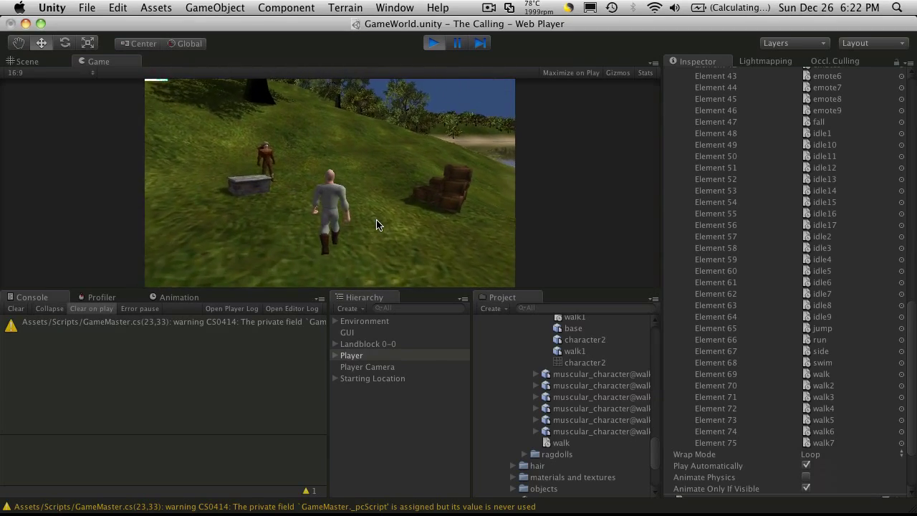
{"action": "key", "text": "w"}
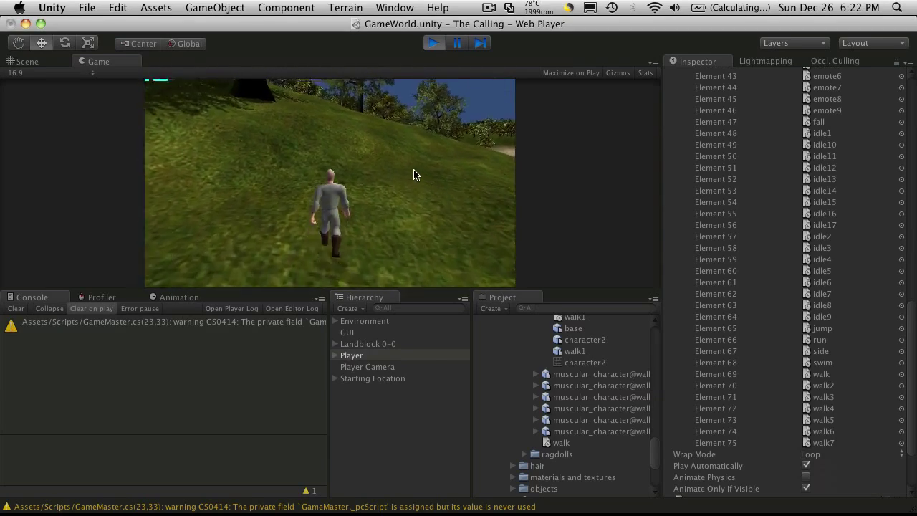
{"action": "key", "text": "a"}
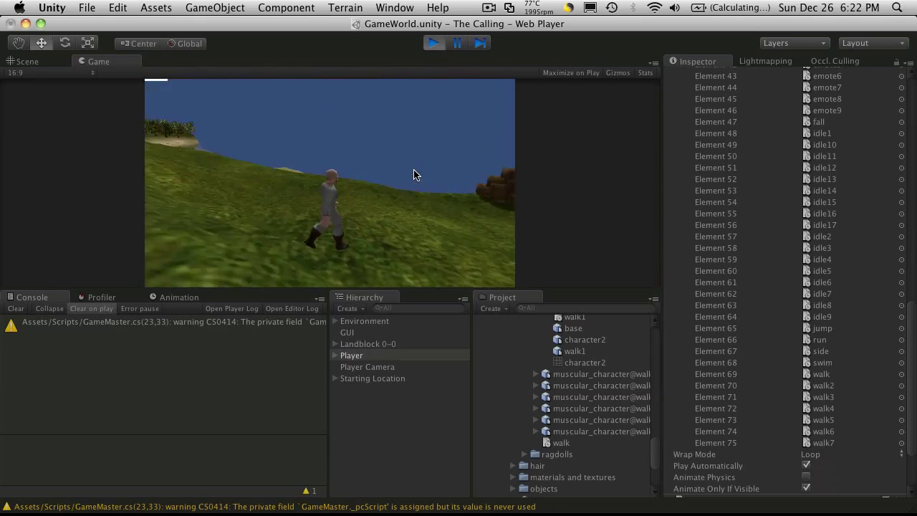
{"action": "key", "text": "w"}
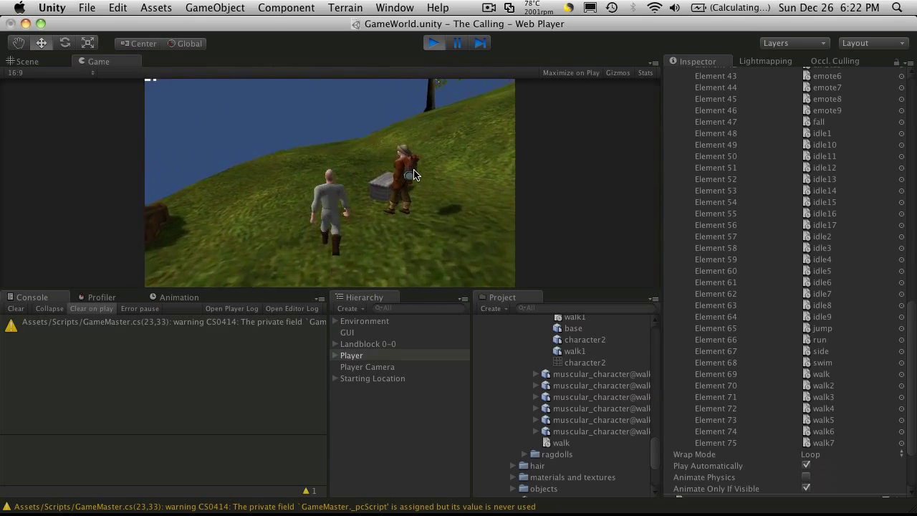
{"action": "key", "text": "a"}
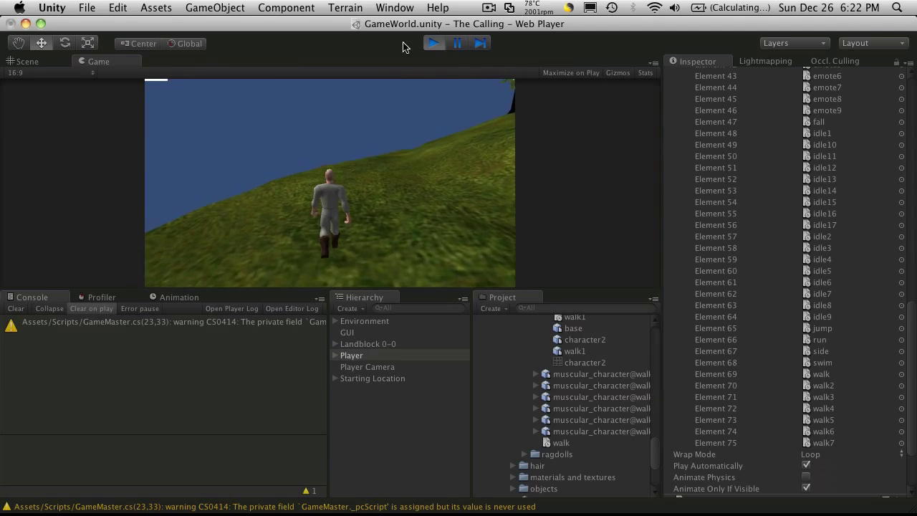
{"action": "left_click", "coordinate": [434, 43]}
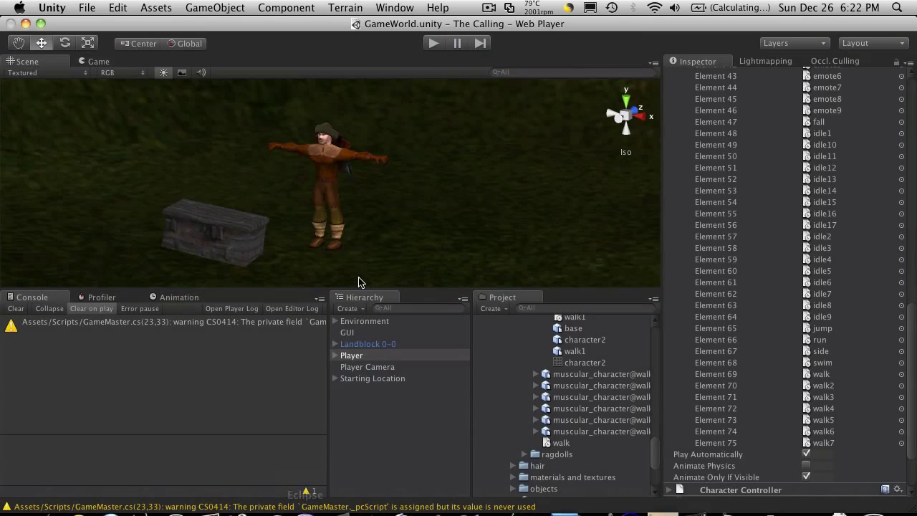
{"action": "key", "text": "super+Tab"}
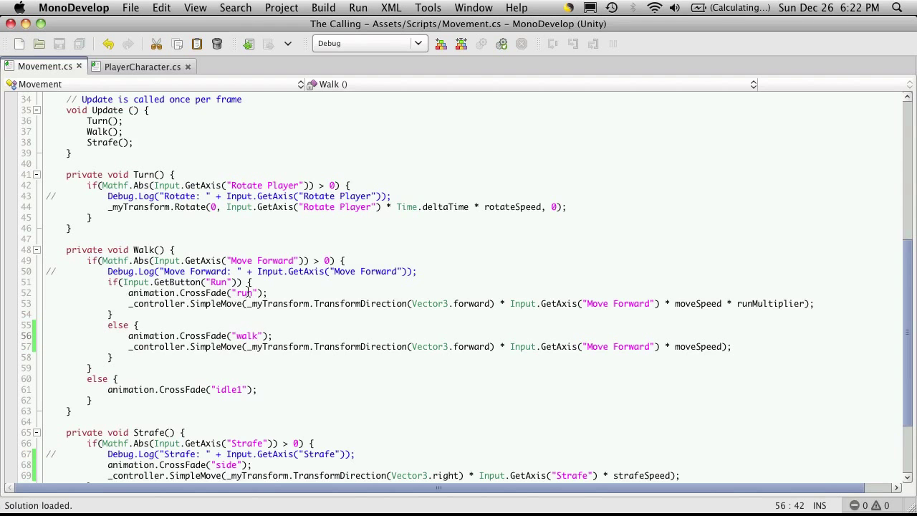
Start a new line in the Run branch reading animation["walk"].
{"action": "scroll", "coordinate": [258, 281], "scroll_direction": "up", "scroll_amount": 2}
{"action": "left_click", "coordinate": [263, 329]}
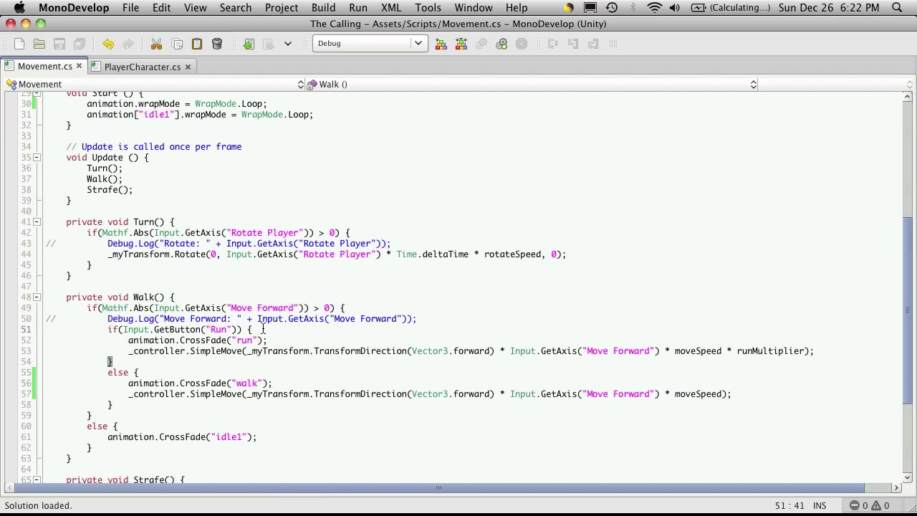
{"action": "key", "text": "Return"}
{"action": "type", "text": "anim"}
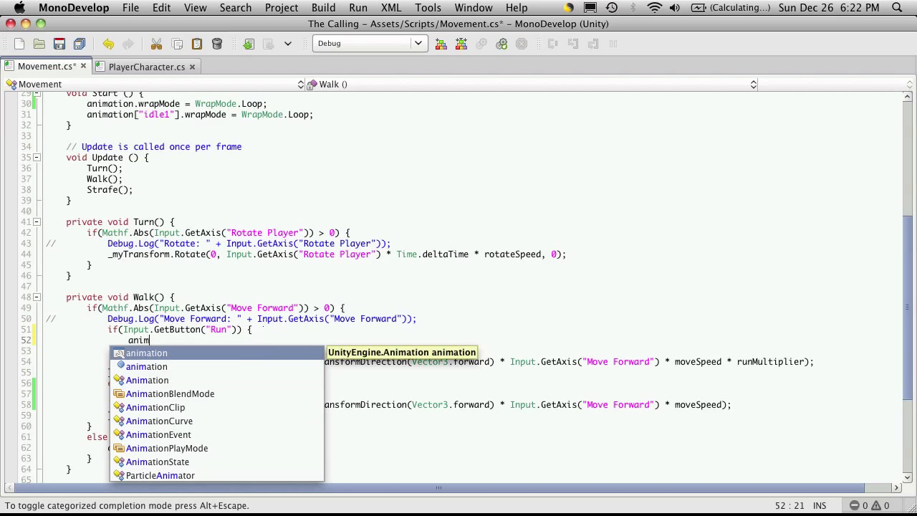
{"action": "key", "text": "Return"}
{"action": "type", "text": "[\"walk\""}
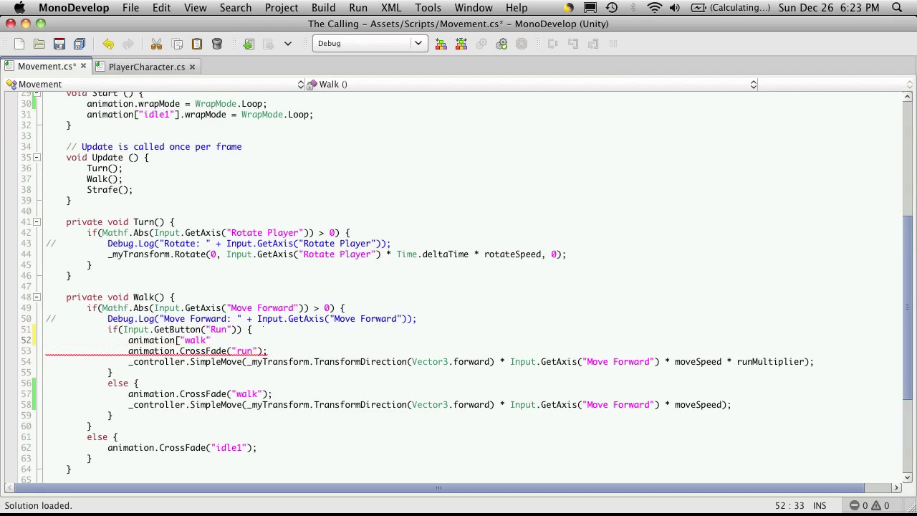
{"action": "type", "text": "]."}
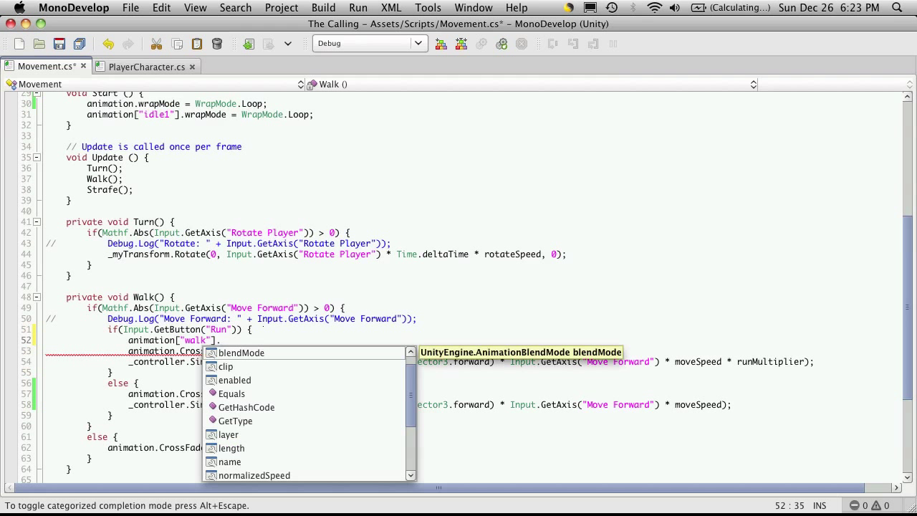
Complete the line as animation["walk"].speed = 2 using autocomplete.
{"action": "key", "text": "Down"}
{"action": "key", "text": "Down"}
{"action": "key", "text": "Down"}
{"action": "key", "text": "Down"}
{"action": "key", "text": "Down"}
{"action": "key", "text": "Down"}
{"action": "key", "text": "Down"}
{"action": "key", "text": "Down"}
{"action": "key", "text": "Down"}
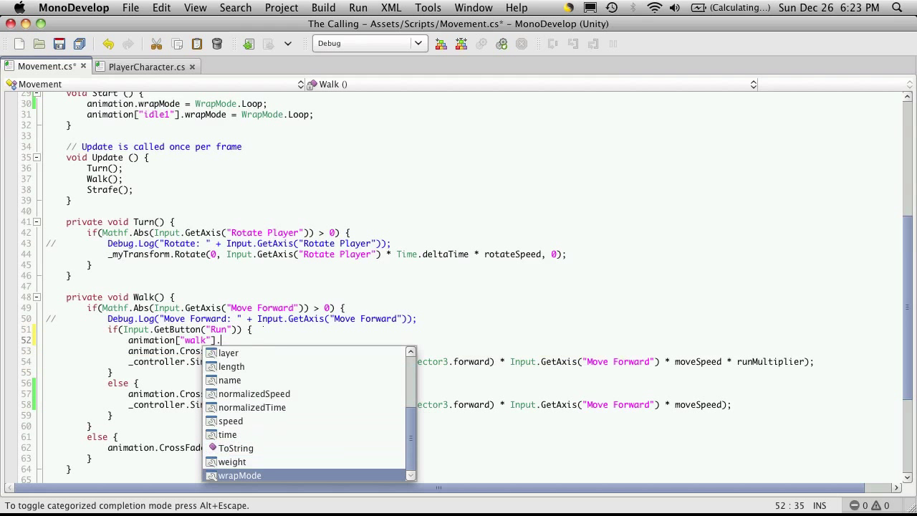
{"action": "key", "text": "Up"}
{"action": "key", "text": "Up"}
{"action": "key", "text": "Up"}
{"action": "key", "text": "Up"}
{"action": "key", "text": "Up"}
{"action": "key", "text": "Up"}
{"action": "key", "text": "Up"}
{"action": "key", "text": "Up"}
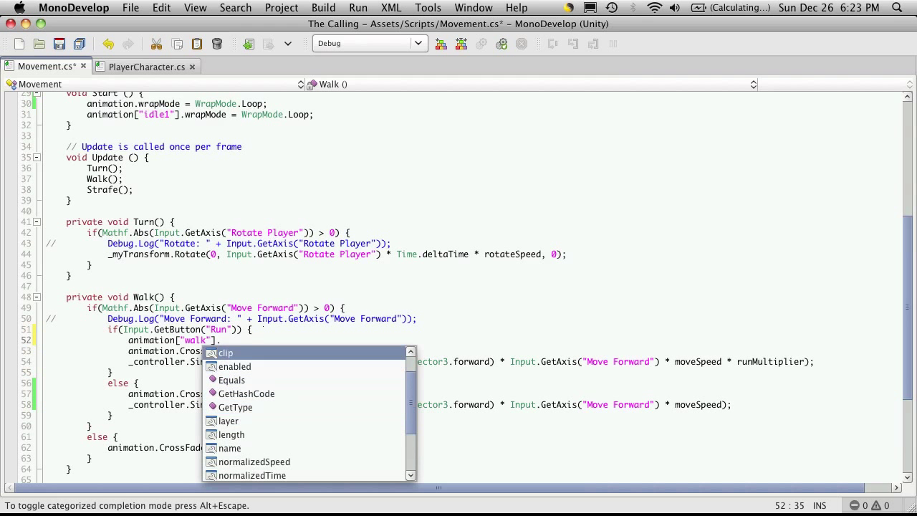
{"action": "key", "text": "Up"}
{"action": "key", "text": "Up"}
{"action": "type", "text": "sp"}
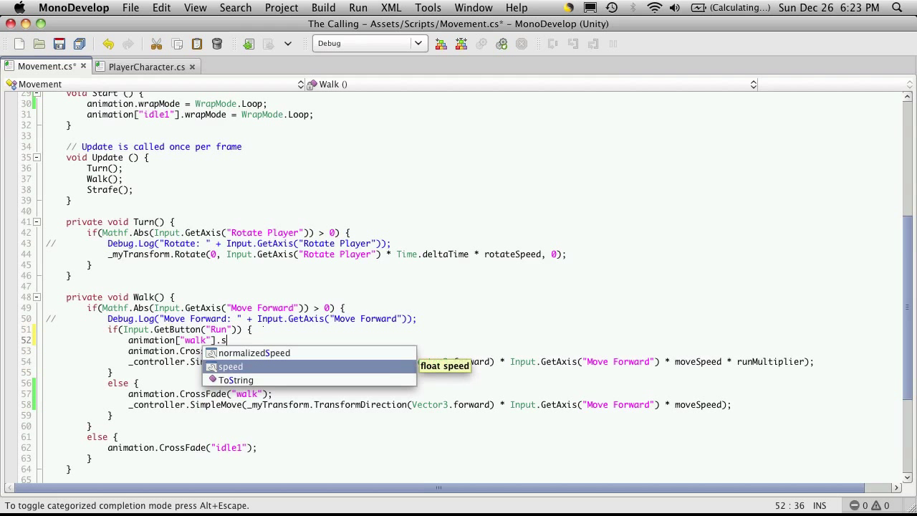
{"action": "key", "text": "Return"}
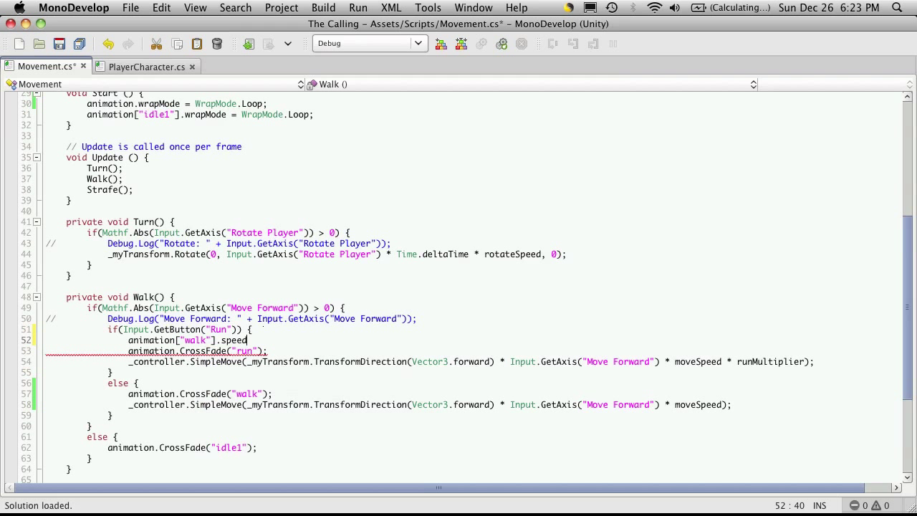
{"action": "type", "text": " = 2;"}
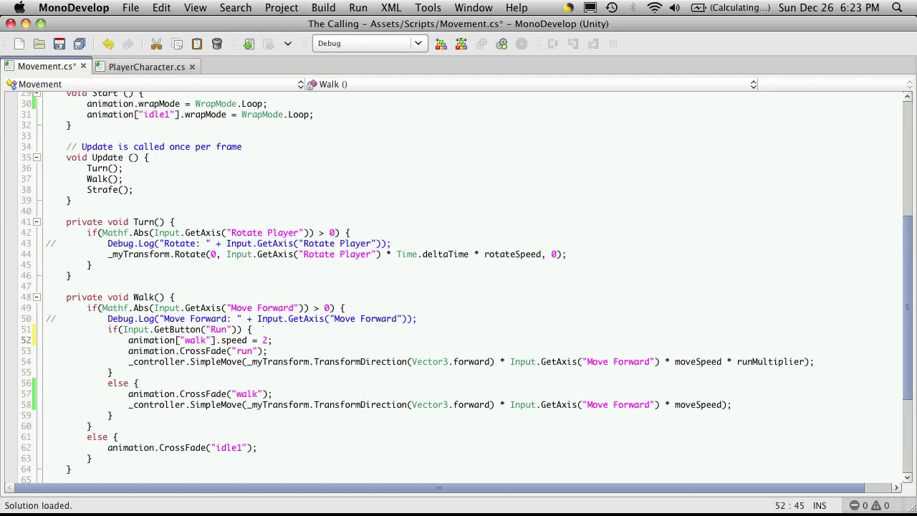
{"action": "key", "text": "super+Tab"}
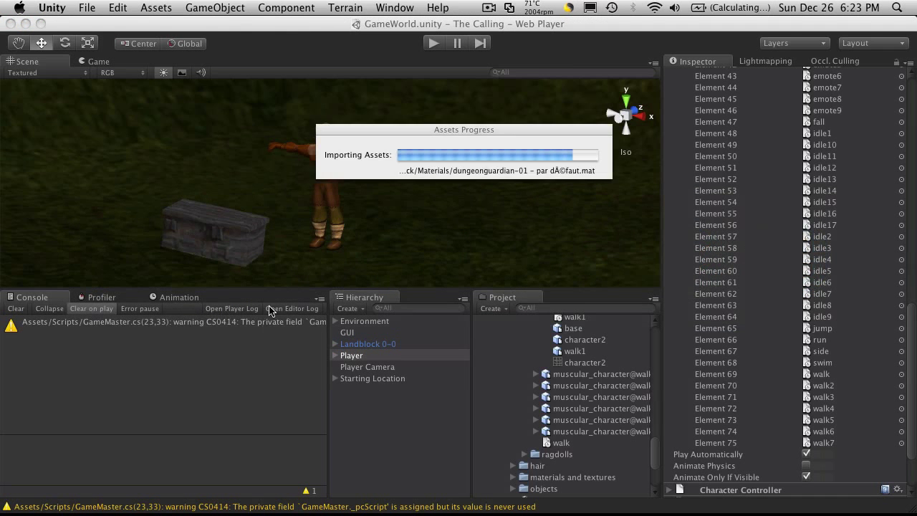
Save Movement.cs in MonoDevelop, then enter play mode in Unity with Cmd+P.
{"action": "key", "text": "super+Tab"}
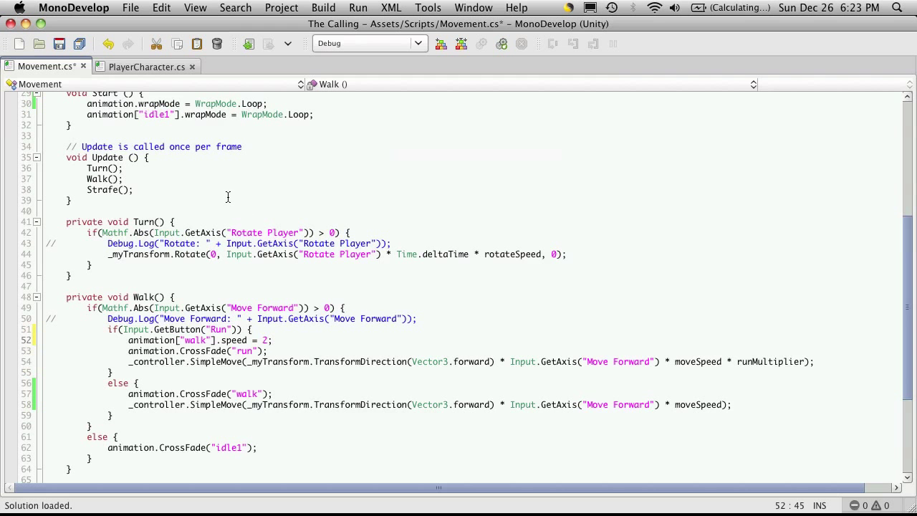
{"action": "key", "text": "super+s"}
{"action": "key", "text": "super+Tab"}
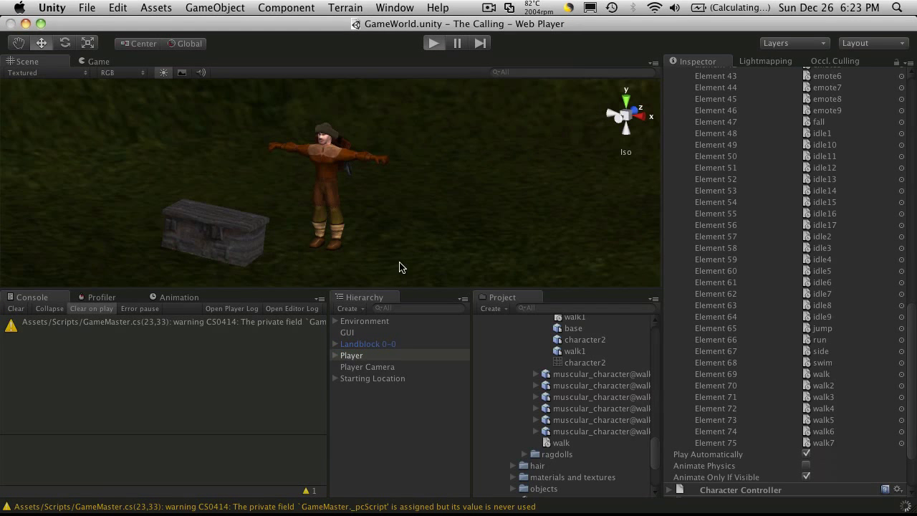
{"action": "key", "text": "super+p"}
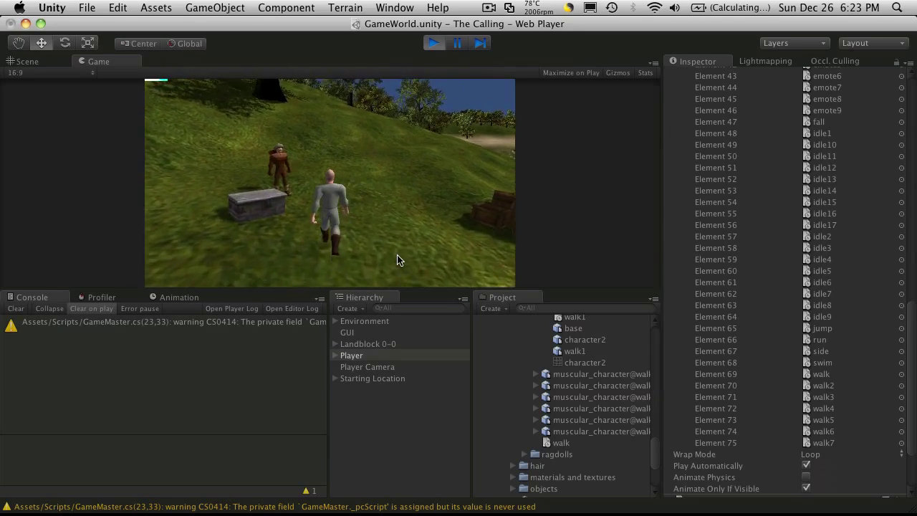
Stop play, move line 52's walk-speed setting into the else branch, and save Movement.cs.
{"action": "left_click", "coordinate": [433, 43]}
{"action": "key", "text": "super+Tab"}
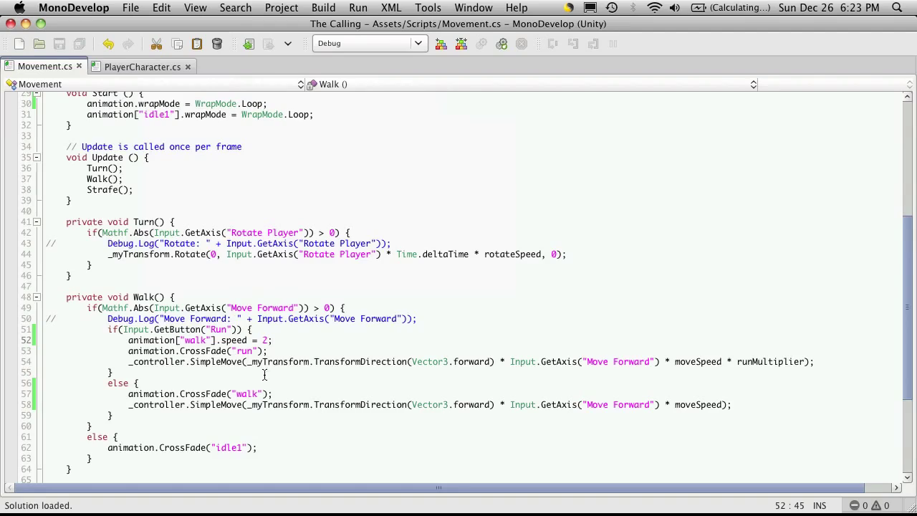
{"action": "left_click", "coordinate": [271, 331]}
{"action": "key", "text": "Down"}
{"action": "key", "text": "Home"}
{"action": "key", "text": "shift+Down"}
{"action": "key", "text": "ctrl+x"}
{"action": "key", "text": "Down"}
{"action": "key", "text": "Down"}
{"action": "key", "text": "Down"}
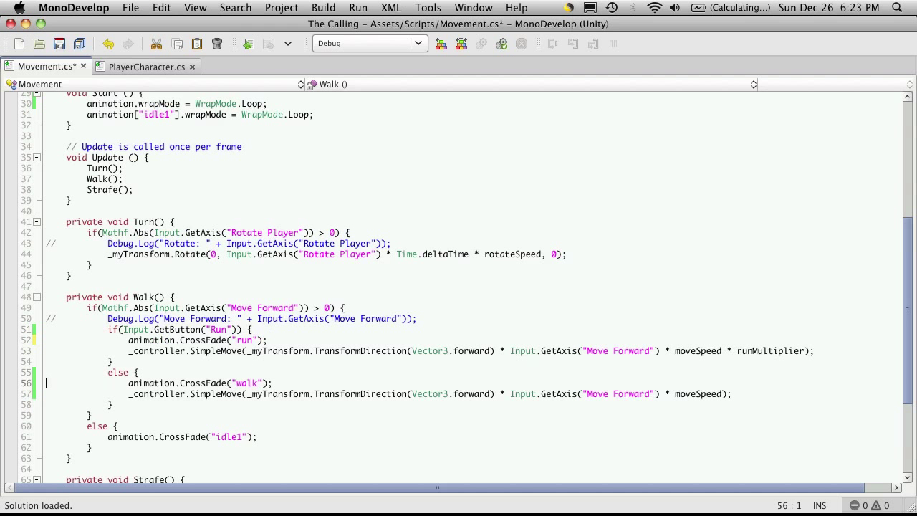
{"action": "key", "text": "Down"}
{"action": "key", "text": "ctrl+v"}
{"action": "key", "text": "ctrl+s"}
{"action": "key", "text": "alt+Tab"}
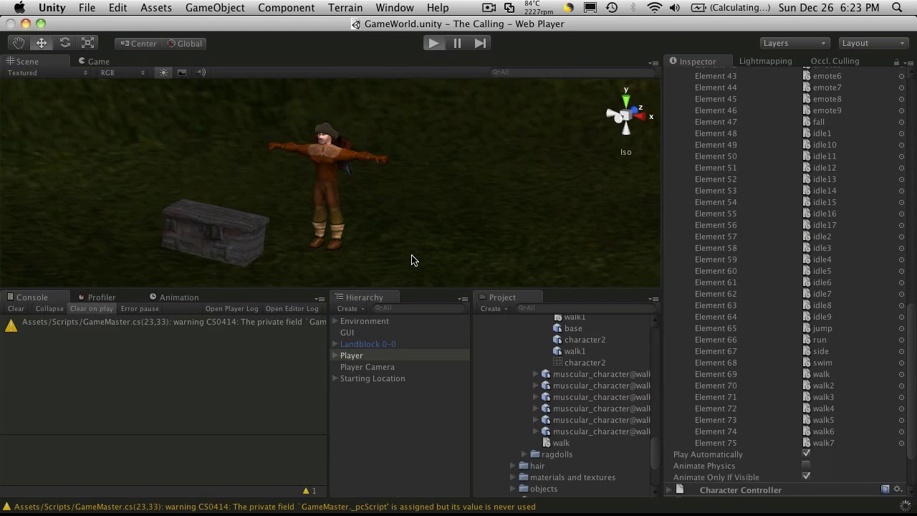
Play the game, walking the Player up the hillside with D and W, then stop.
{"action": "key", "text": "ctrl+p"}
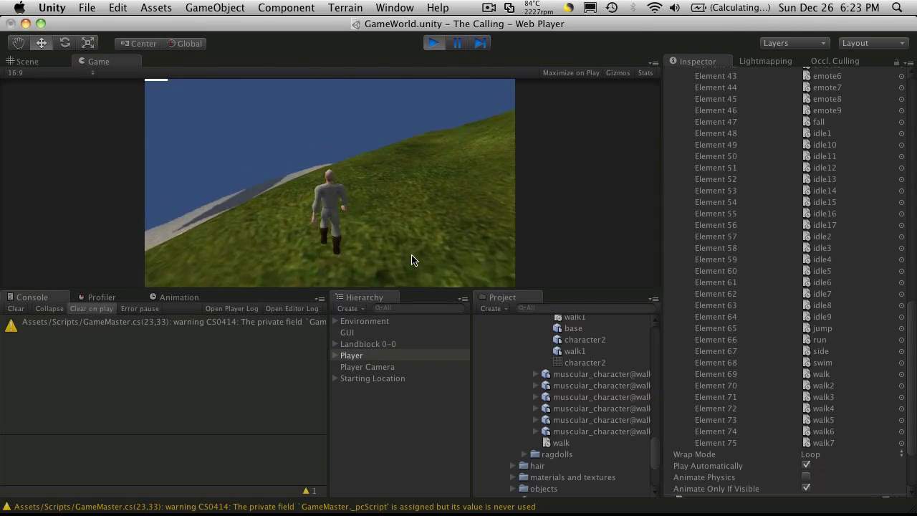
{"action": "key", "text": "d"}
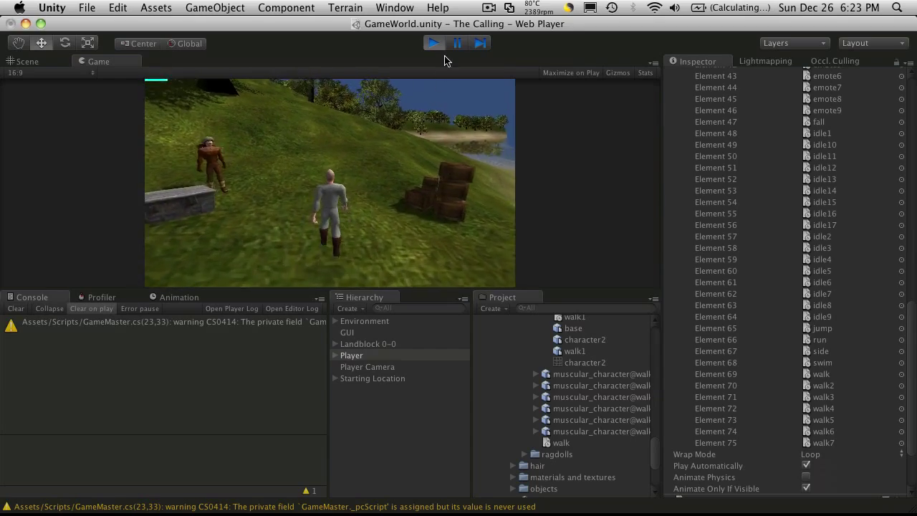
{"action": "key", "text": "w"}
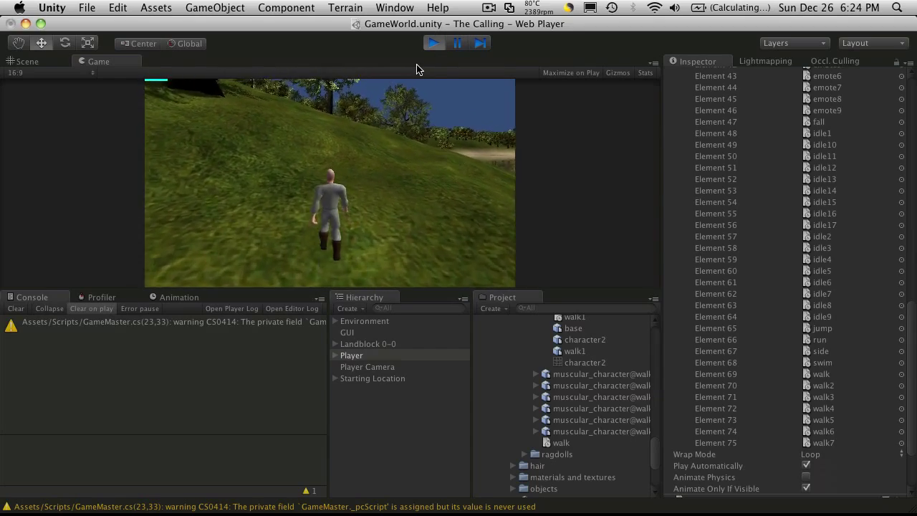
{"action": "key", "text": "d"}
{"action": "left_click", "coordinate": [433, 44]}
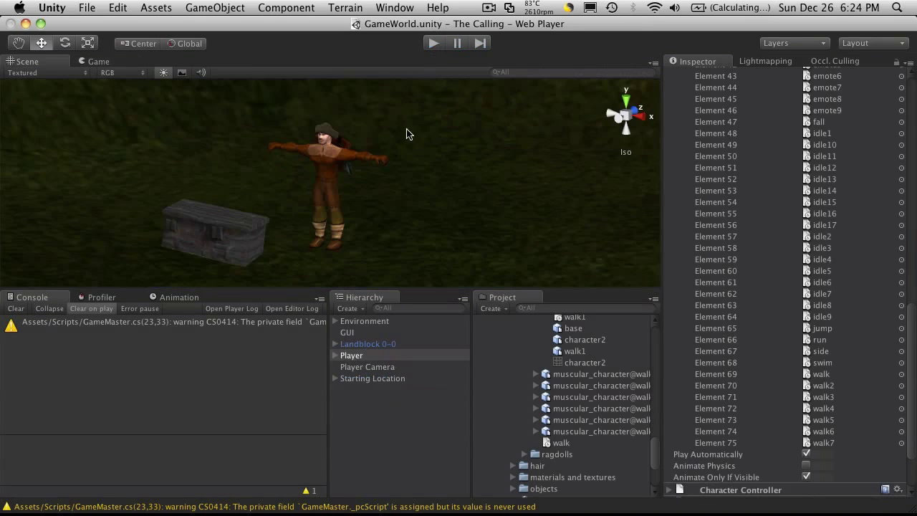
{"action": "key", "text": "super+Tab"}
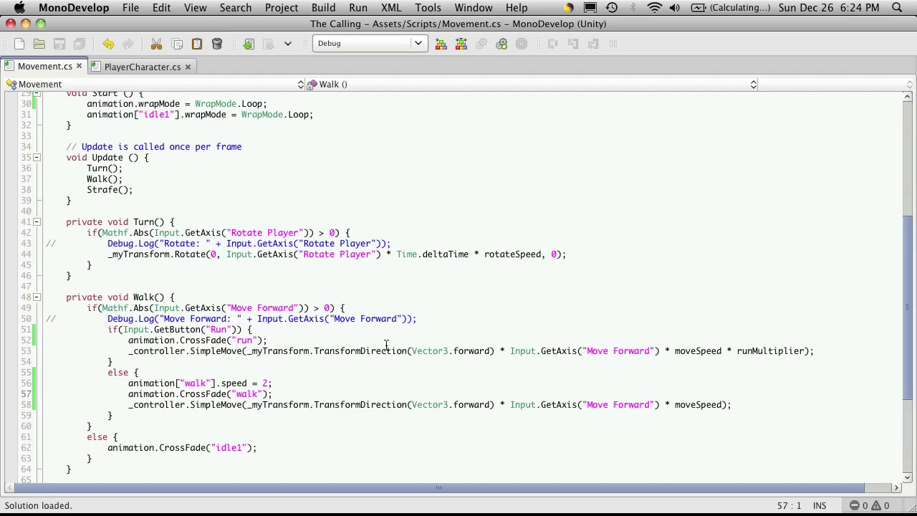
Delete the walk clip speed line (line 56) from the else branch and save Movement.cs.
{"action": "left_click", "coordinate": [267, 382]}
{"action": "key", "text": "Home"}
{"action": "key", "text": "shift+Down"}
{"action": "key", "text": "Delete"}
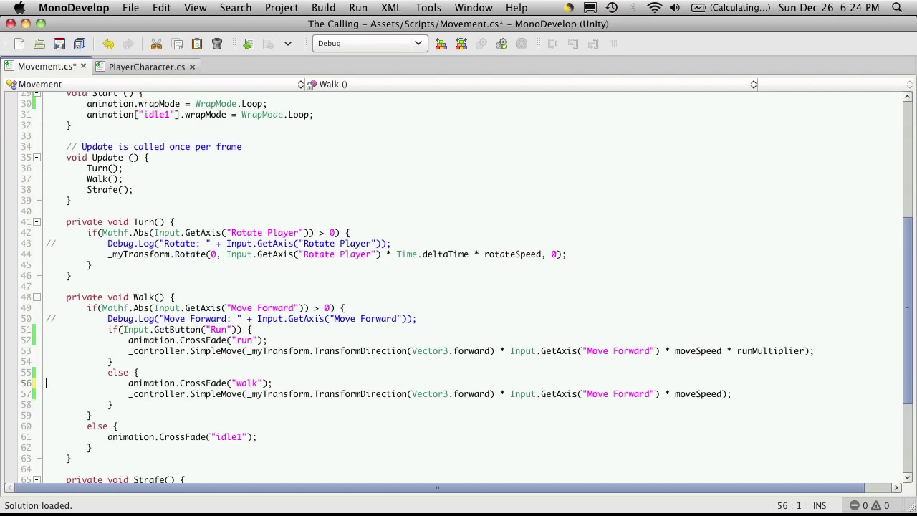
{"action": "key", "text": "super+s"}
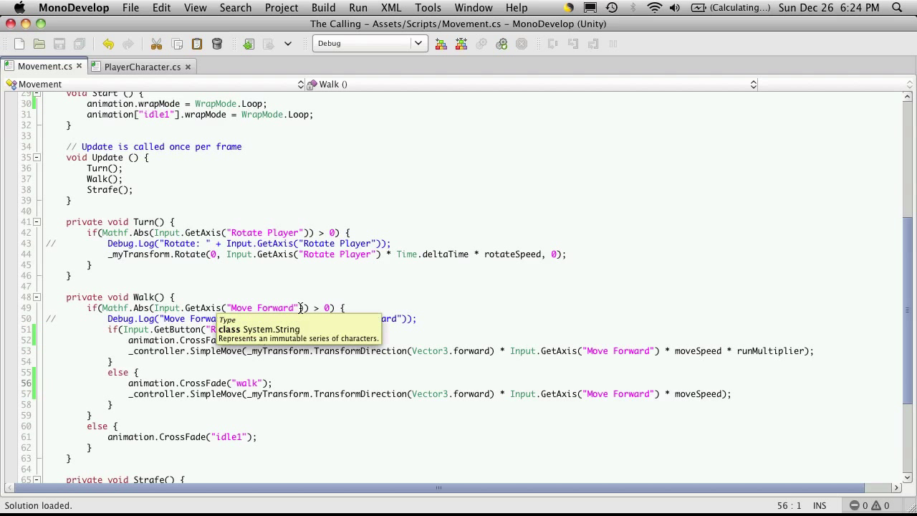
{"action": "key", "text": "super+Tab"}
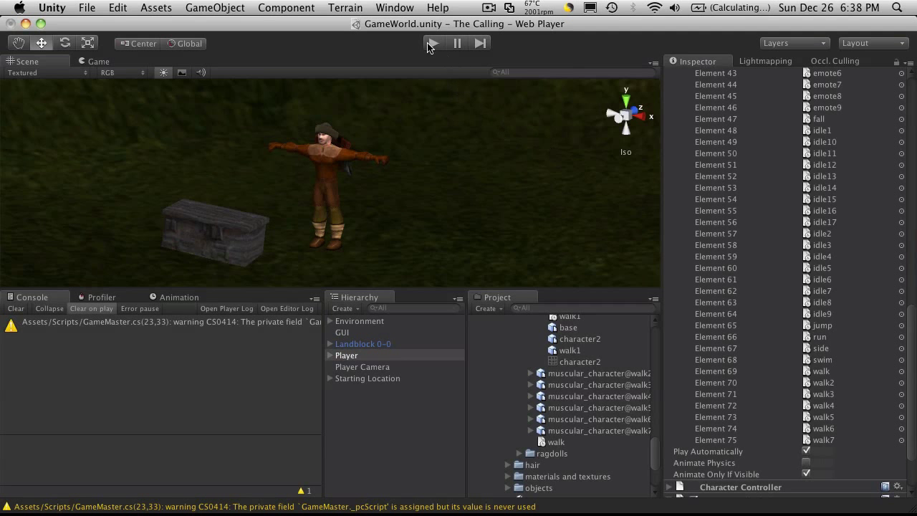
Play-test the scene, walking the Player past the NPC and crate, then stop play mode.
{"action": "left_click", "coordinate": [430, 44]}
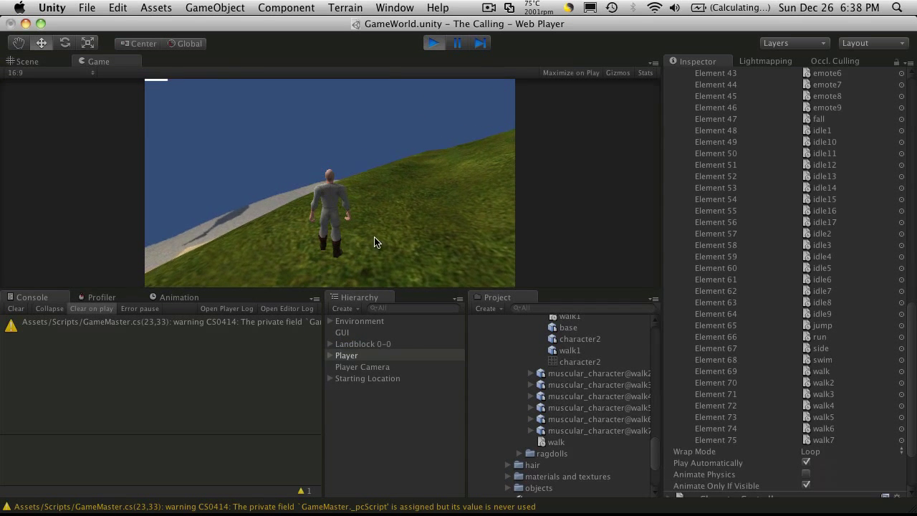
{"action": "key", "text": "w"}
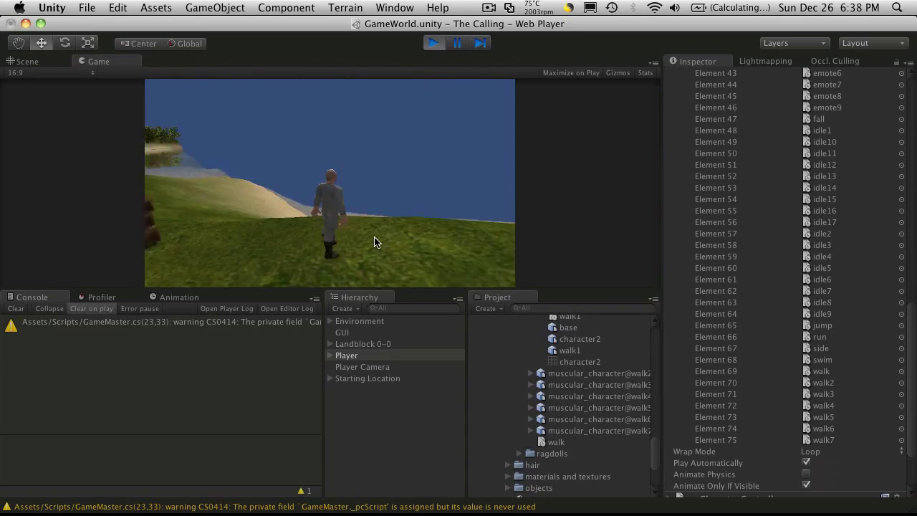
{"action": "key", "text": "a"}
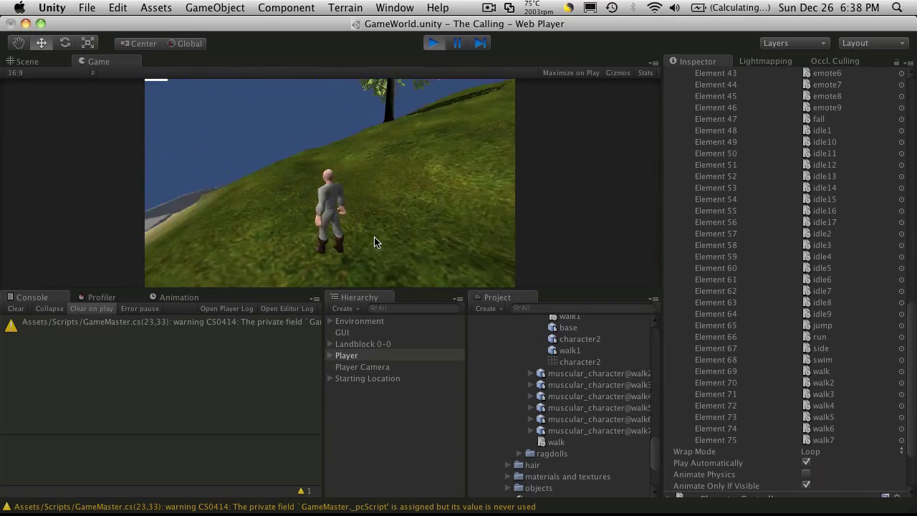
{"action": "key", "text": "w"}
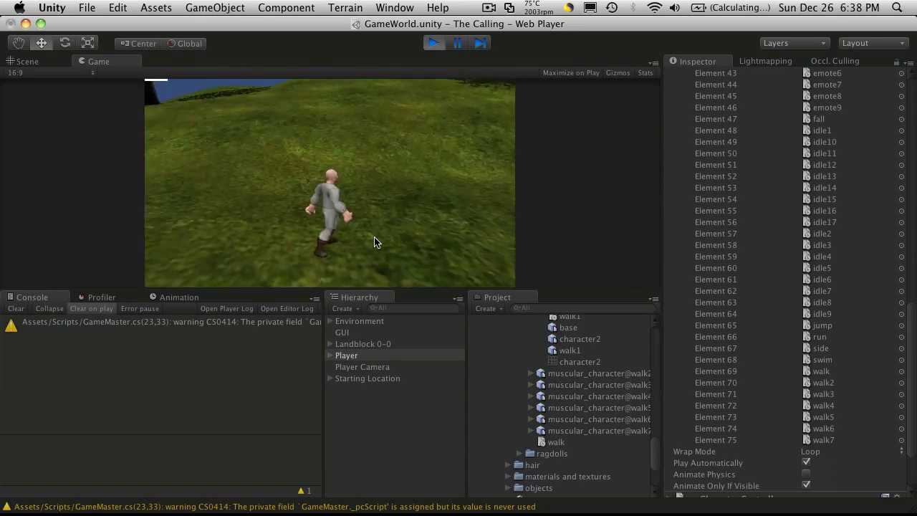
{"action": "key", "text": "w"}
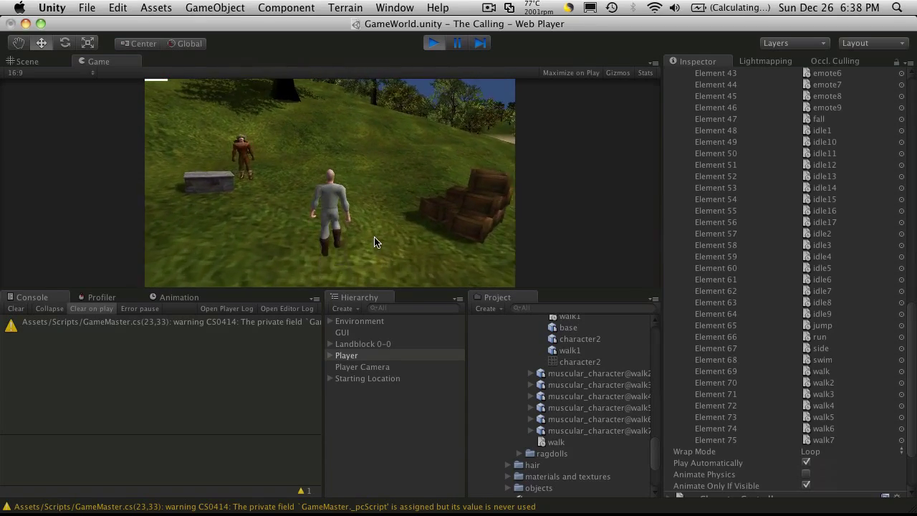
{"action": "key", "text": "d"}
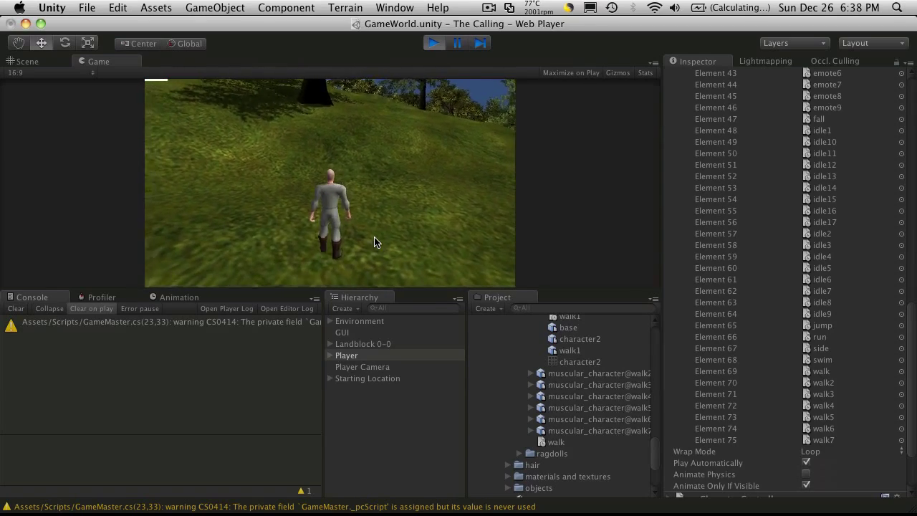
{"action": "key", "text": "a"}
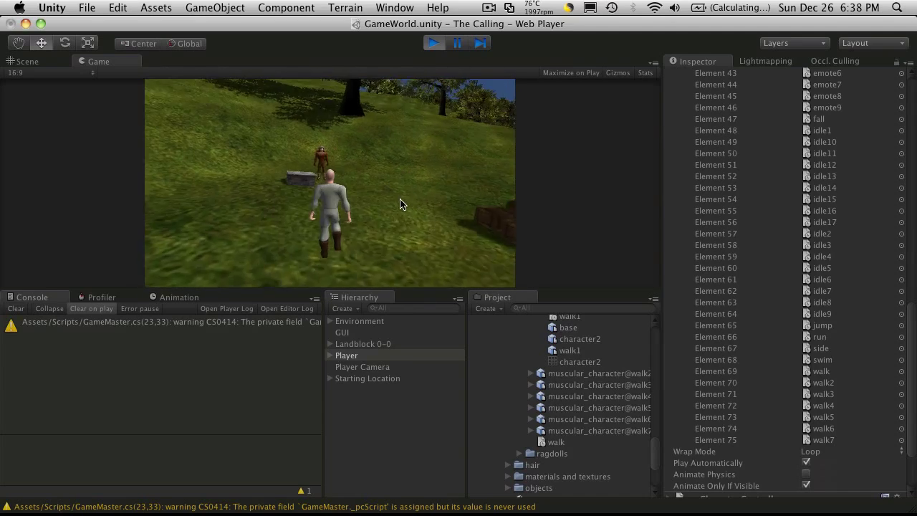
{"action": "key", "text": "super+p"}
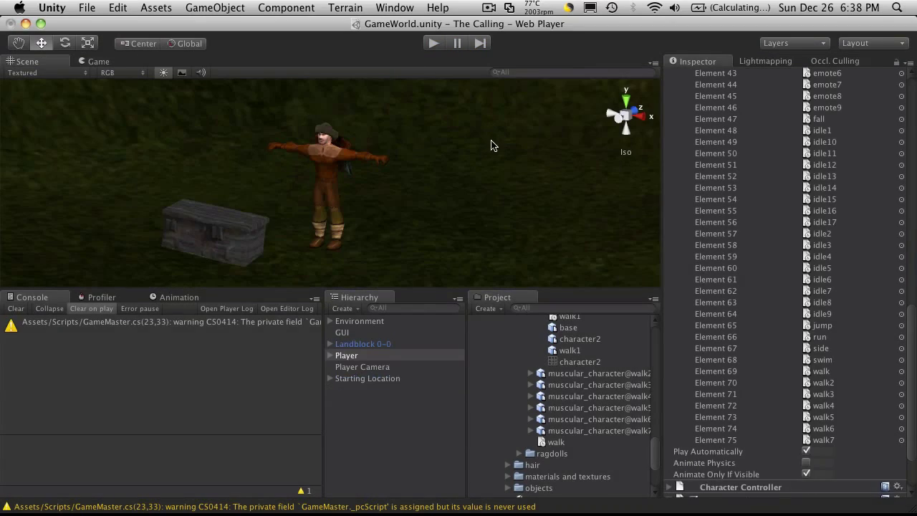
{"action": "key", "text": "super+Tab"}
{"action": "key", "text": "super+Tab"}
{"action": "key", "text": "super+Tab"}
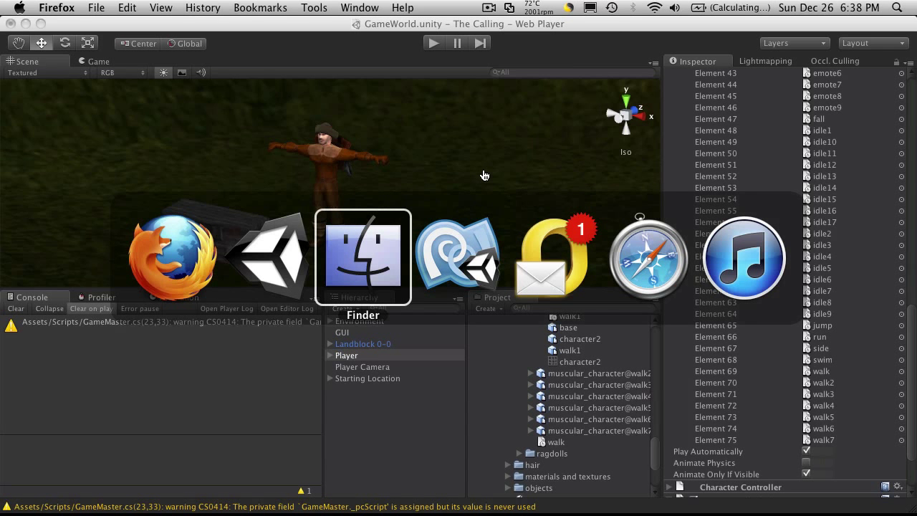
Bring MonoDevelop forward and place the cursor after the Update method's opening line.
{"action": "key", "text": "super+Tab"}
{"action": "key", "text": "super+Tab"}
{"action": "left_click", "coordinate": [462, 260]}
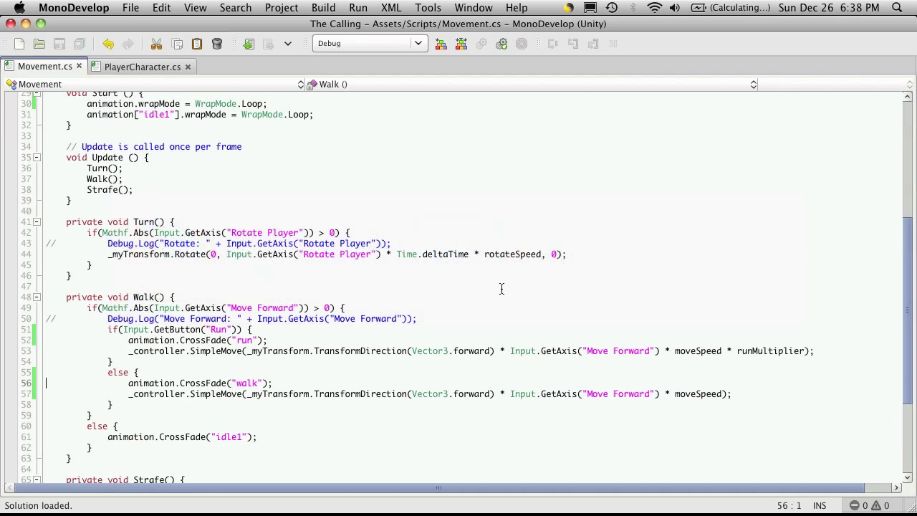
{"action": "scroll", "coordinate": [263, 244], "scroll_direction": "up", "scroll_amount": 6}
{"action": "scroll", "coordinate": [263, 241], "scroll_direction": "up", "scroll_amount": 4}
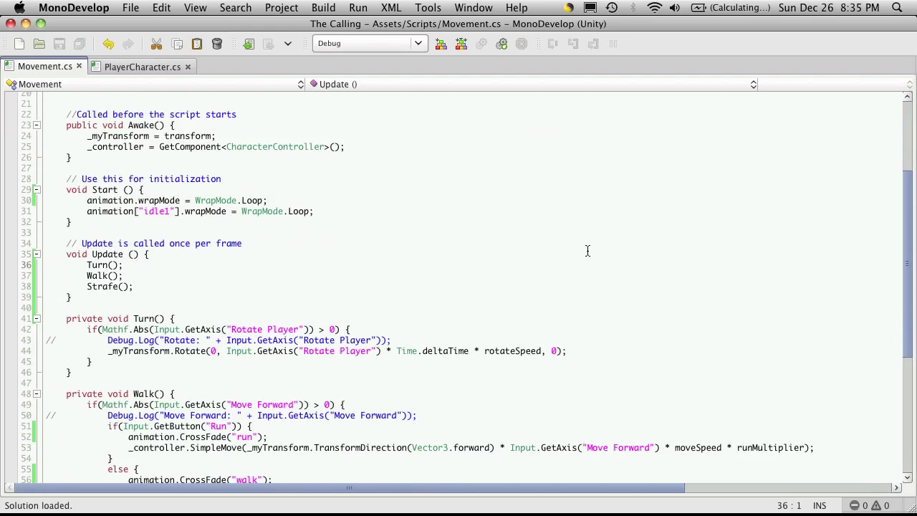
{"action": "left_click", "coordinate": [185, 252]}
Write an empty if(_controller.isGrounded) { } block above the Turn call.
{"action": "key", "text": "Return"}
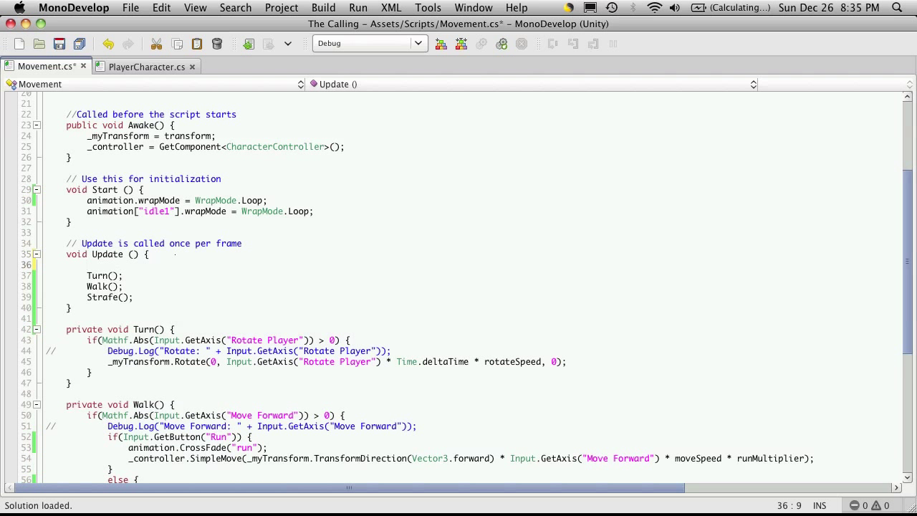
{"action": "type", "text": "if("}
{"action": "type", "text": "_con"}
{"action": "key", "text": "Return"}
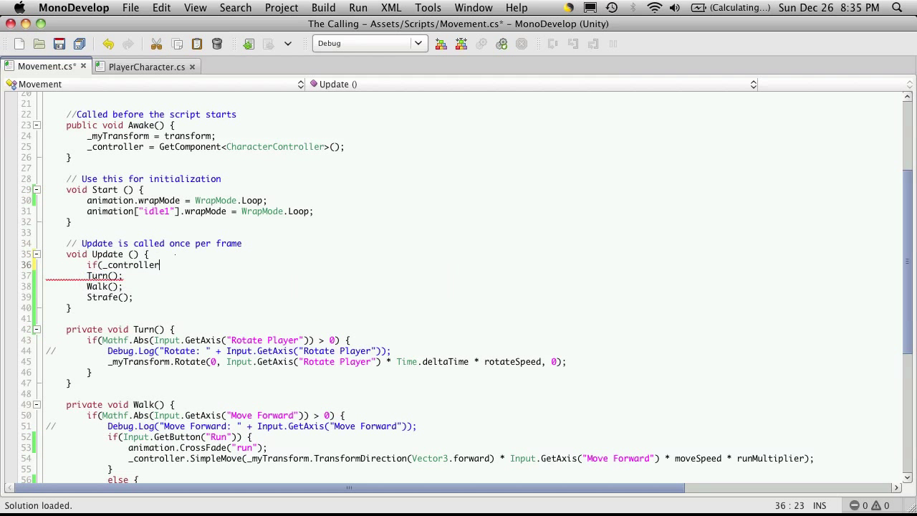
{"action": "type", "text": ".is"}
{"action": "key", "text": "Return"}
{"action": "type", "text": ") {"}
{"action": "key", "text": "Return"}
{"action": "type", "text": "}"}
{"action": "key", "text": "Down"}
{"action": "key", "text": "Home"}
{"action": "key", "text": "Return"}
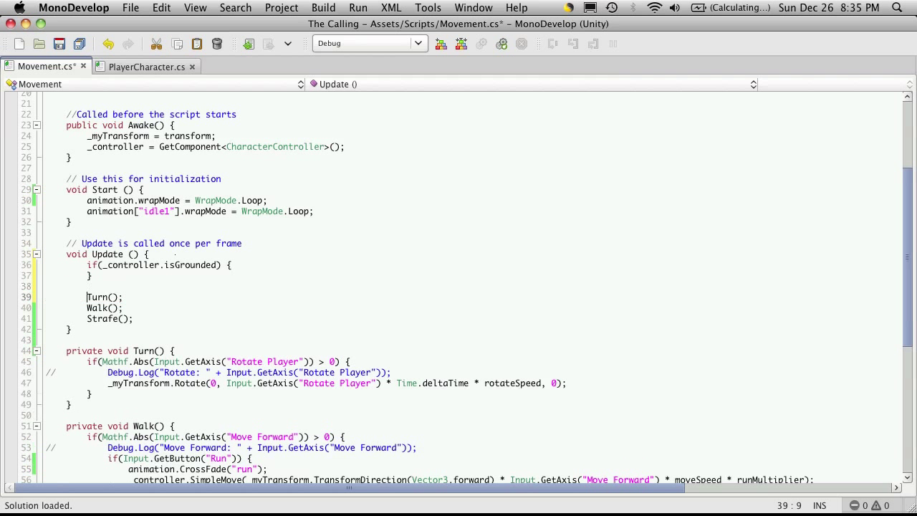
{"action": "key", "text": "Up"}
{"action": "key", "text": "Up"}
{"action": "key", "text": "Up"}
{"action": "key", "text": "Right"}
{"action": "key", "text": "Right"}
{"action": "key", "text": "Right"}
Negate the condition to !_controller.isGrounded and begin a _controller.Move call inside the block.
{"action": "type", "text": "!"}
{"action": "key", "text": "End"}
{"action": "key", "text": "Return"}
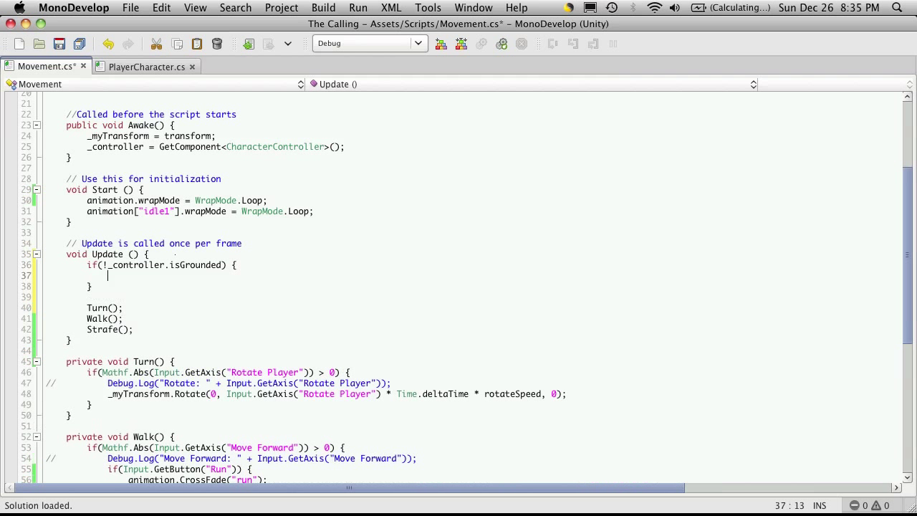
{"action": "type", "text": "_"}
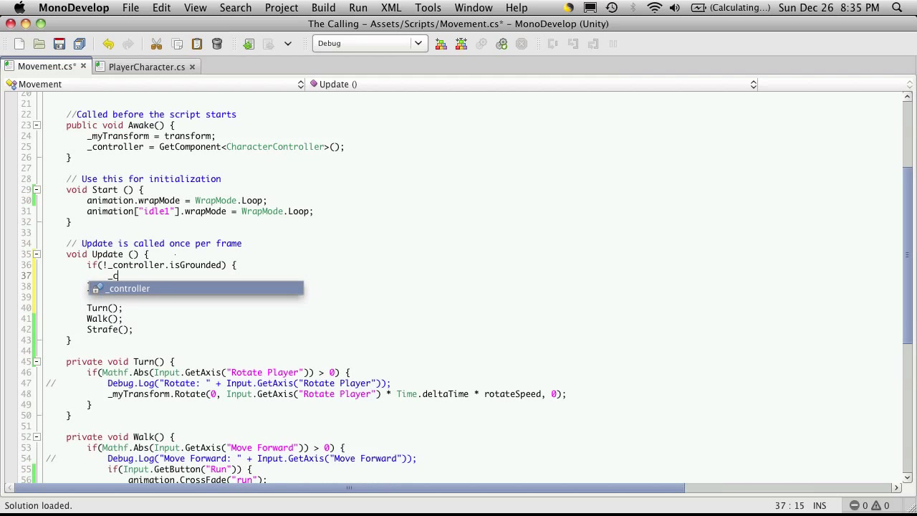
{"action": "type", "text": "controller."}
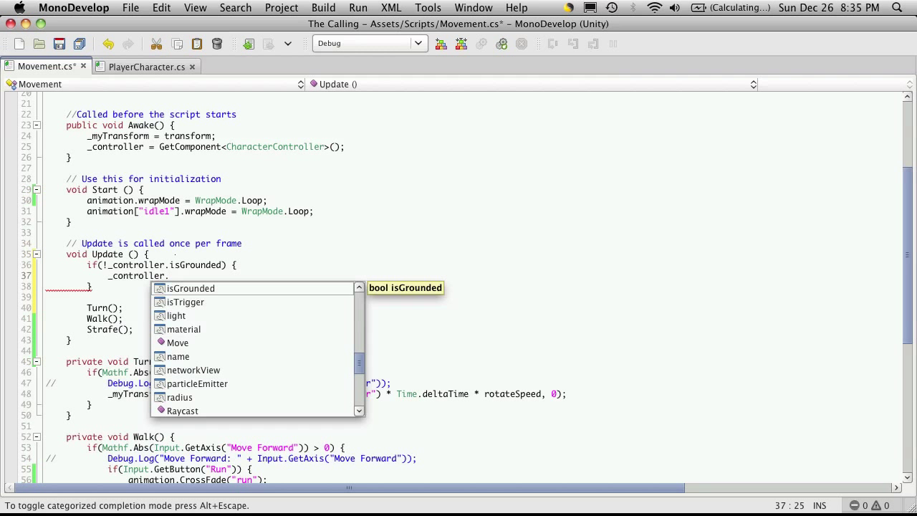
{"action": "type", "text": "M"}
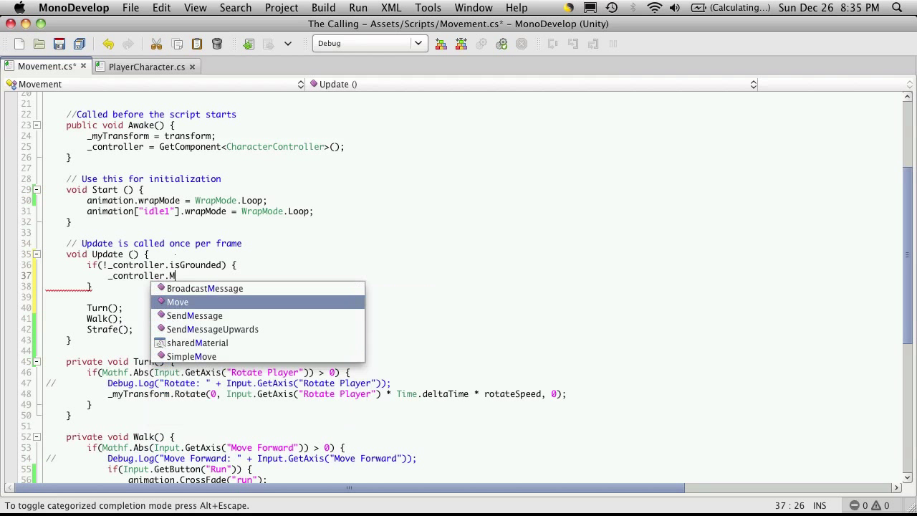
{"action": "key", "text": "Return"}
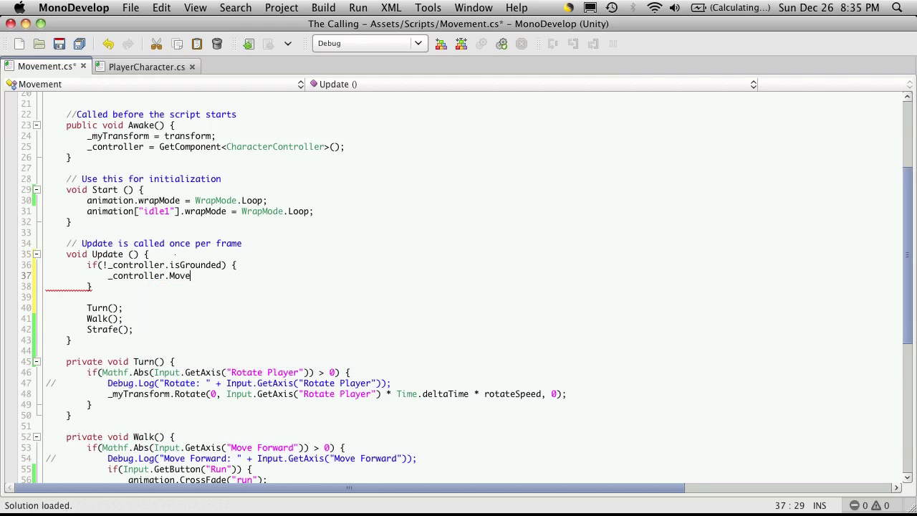
{"action": "type", "text": "()"}
{"action": "key", "text": "BackSpace"}
{"action": "key", "text": "BackSpace"}
{"action": "type", "text": "."}
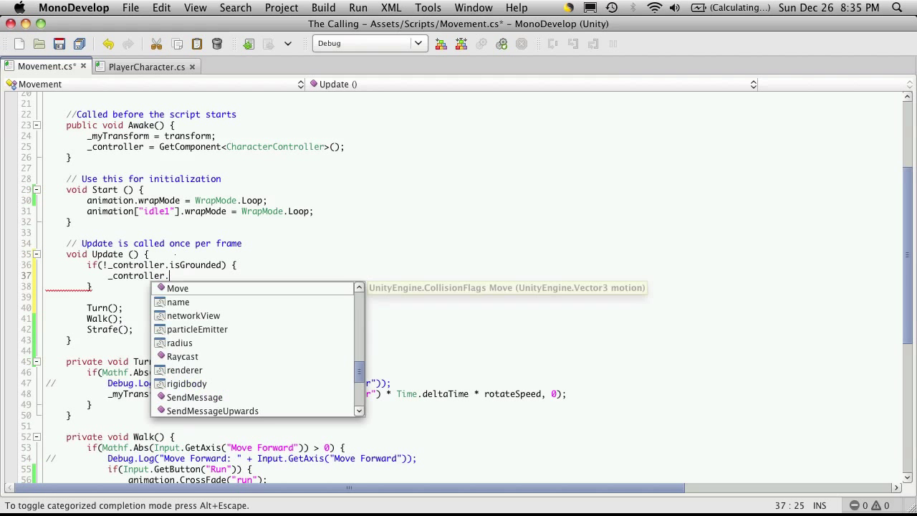
{"action": "type", "text": "M"}
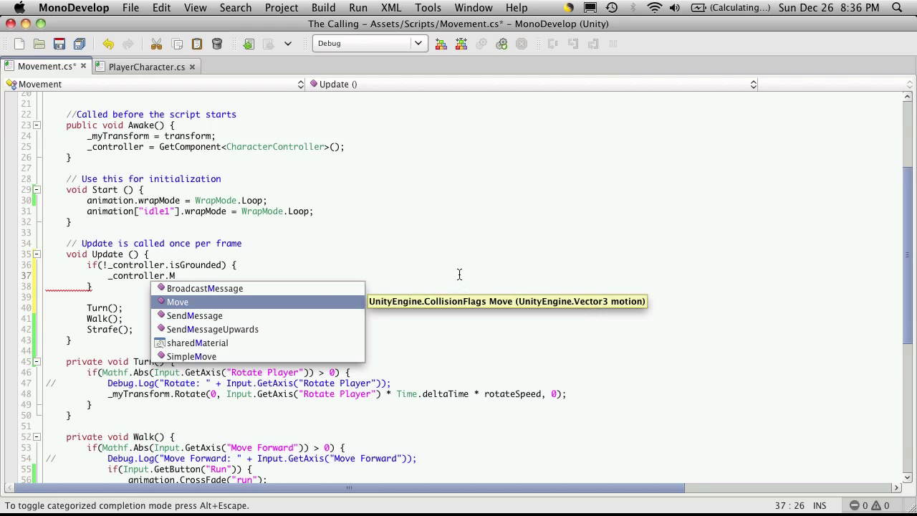
{"action": "left_click", "coordinate": [303, 232]}
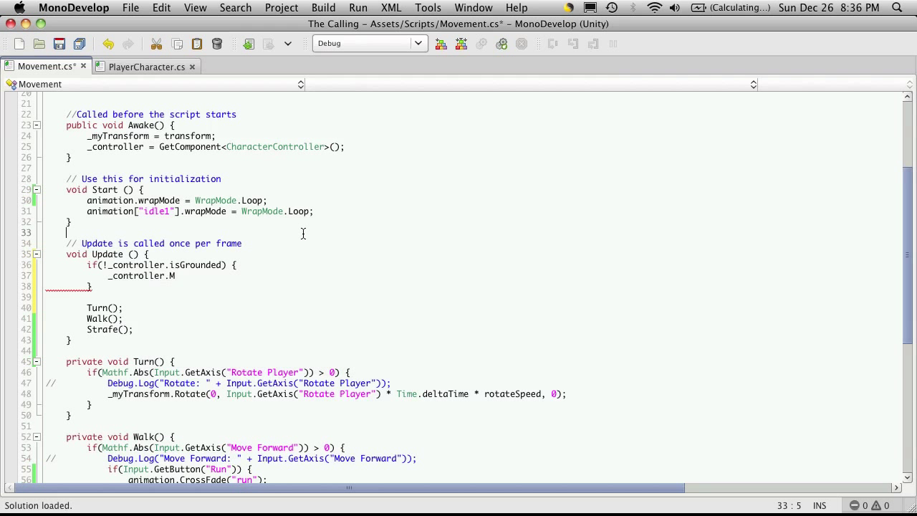
{"action": "left_click", "coordinate": [224, 279]}
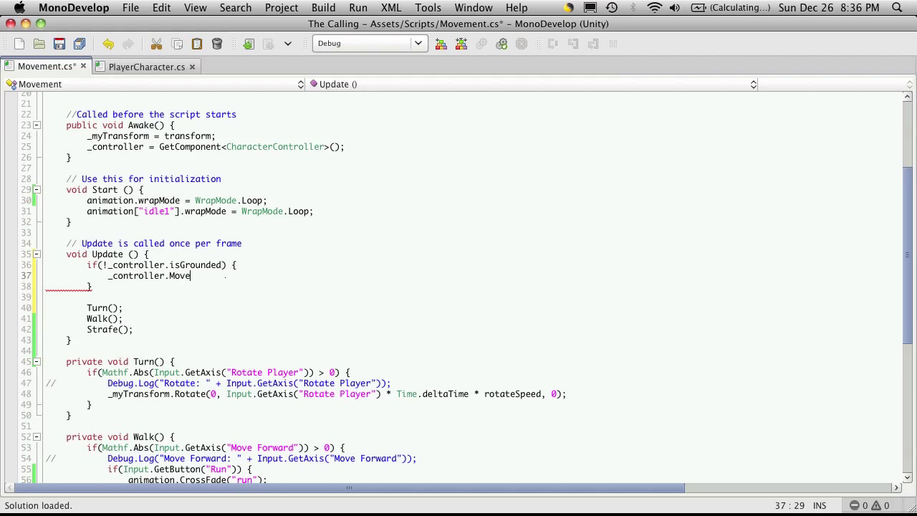
Complete the line as _controller.Move(Vector3.down * Time.deltaTime);.
{"action": "type", "text": "("}
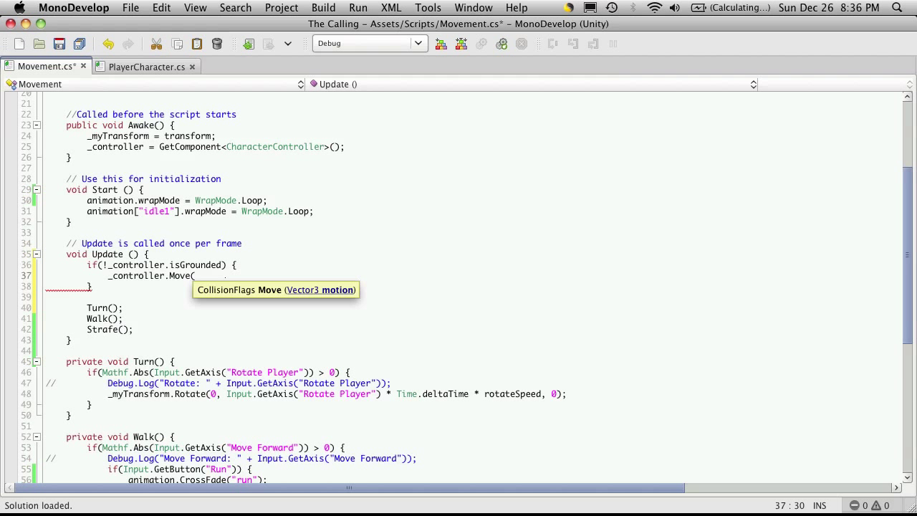
{"action": "type", "text": "Vect"}
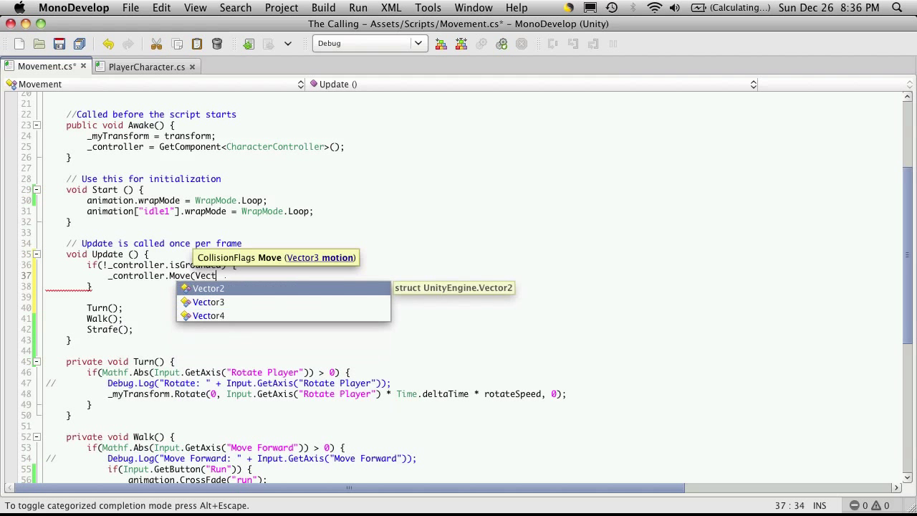
{"action": "type", "text": "or3."}
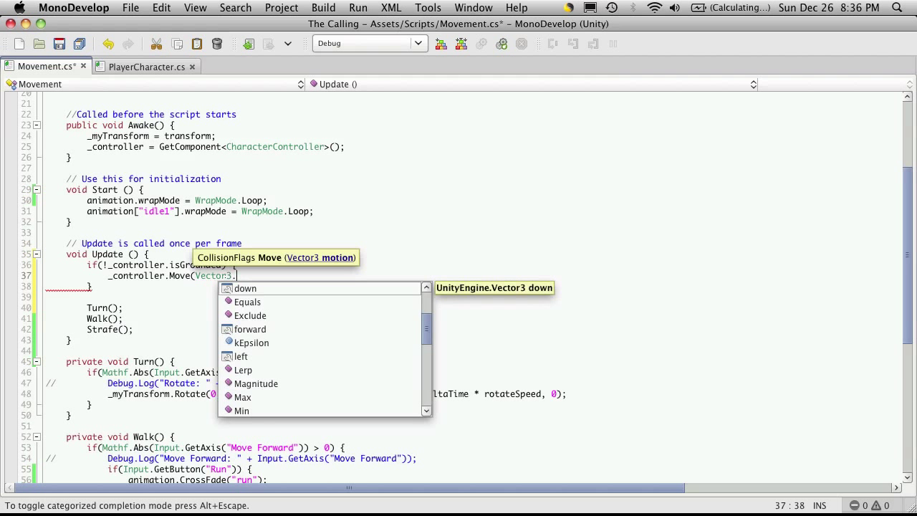
{"action": "type", "text": "dow"}
{"action": "key", "text": "Return"}
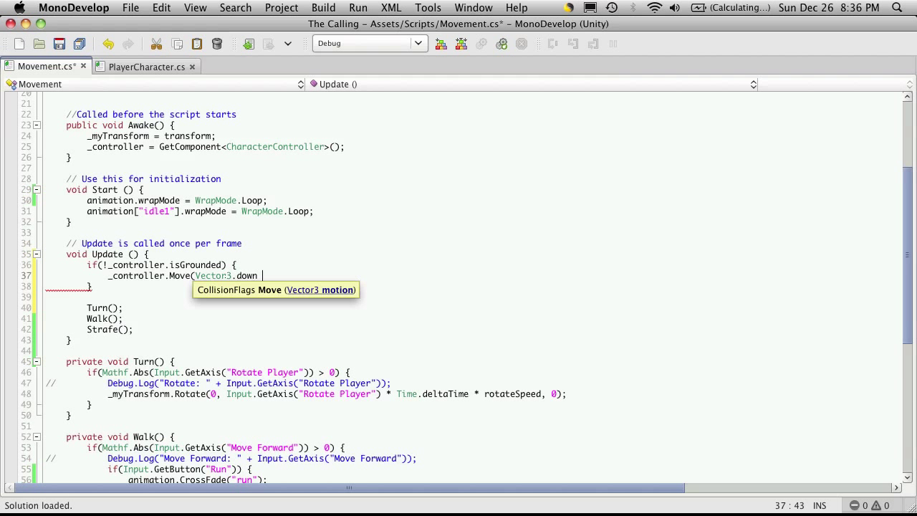
{"action": "type", "text": "* Time"}
{"action": "key", "text": "Return"}
{"action": "type", "text": ".del"}
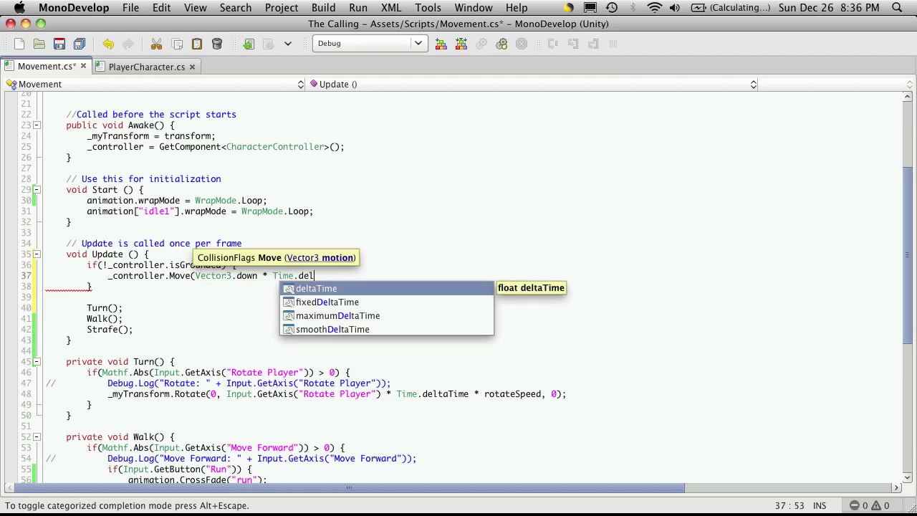
{"action": "key", "text": "Return"}
{"action": "type", "text": ")"}
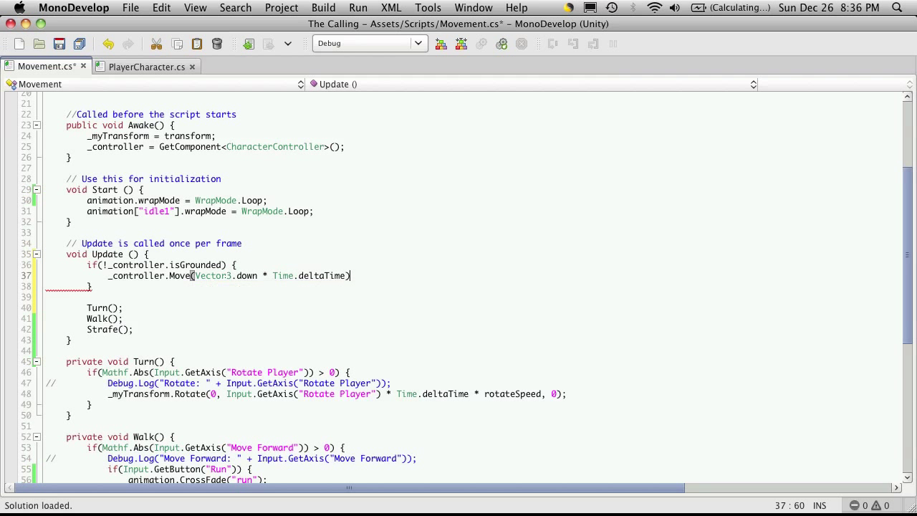
{"action": "type", "text": ";"}
Save Movement.cs and return to Unity.
{"action": "key", "text": "Down"}
{"action": "key", "text": "Down"}
{"action": "key", "text": "super+s"}
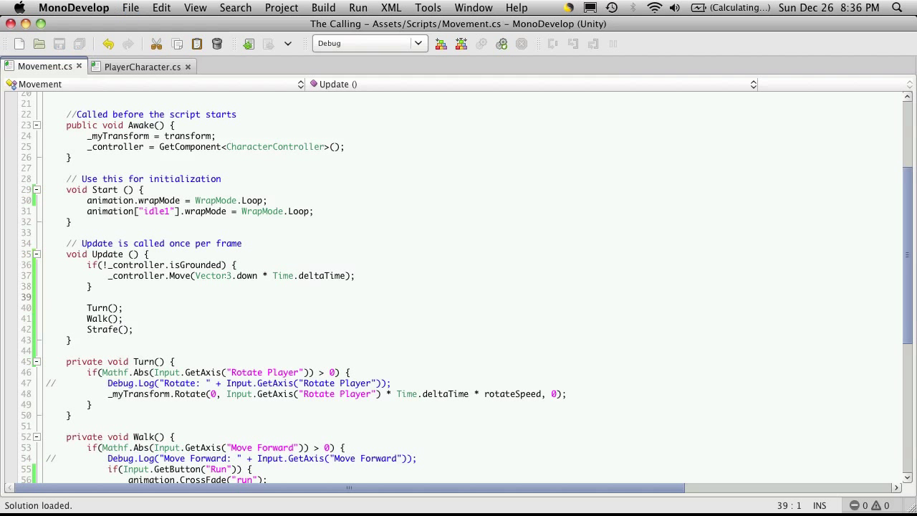
{"action": "key", "text": "super+Tab"}
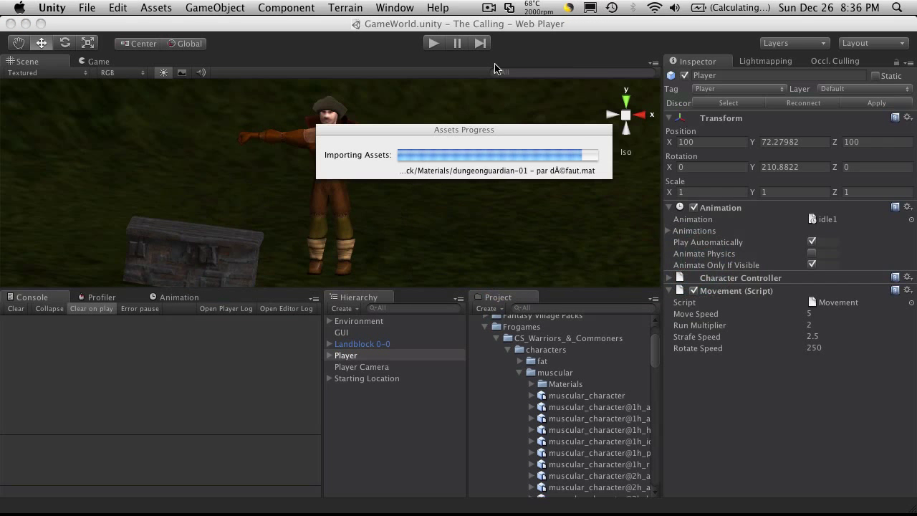
Play-test the scene, steering the Player over the hills toward the trees and log pile.
{"action": "left_click", "coordinate": [433, 45]}
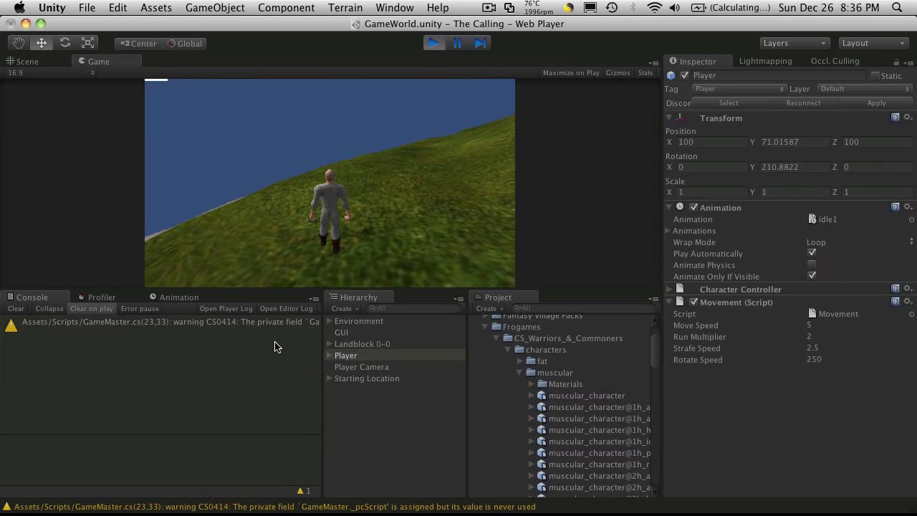
{"action": "key", "text": "w"}
{"action": "key", "text": "d"}
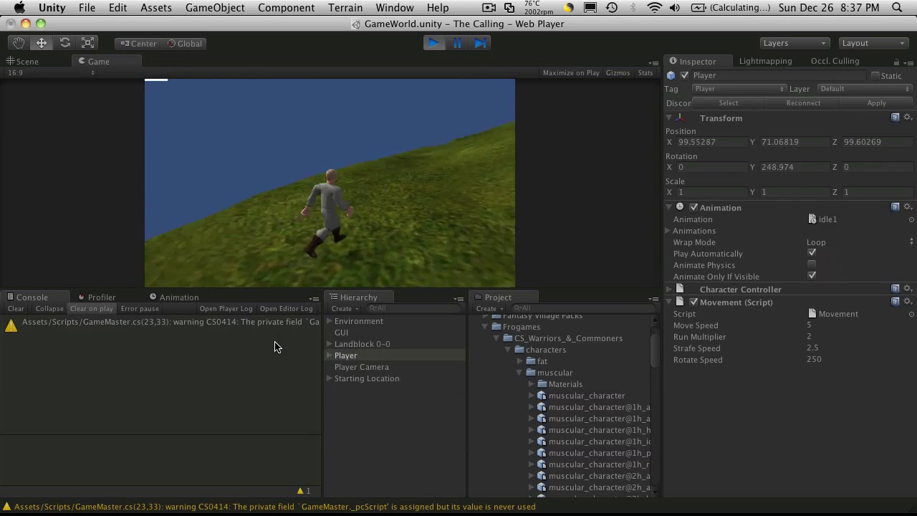
{"action": "key", "text": "d"}
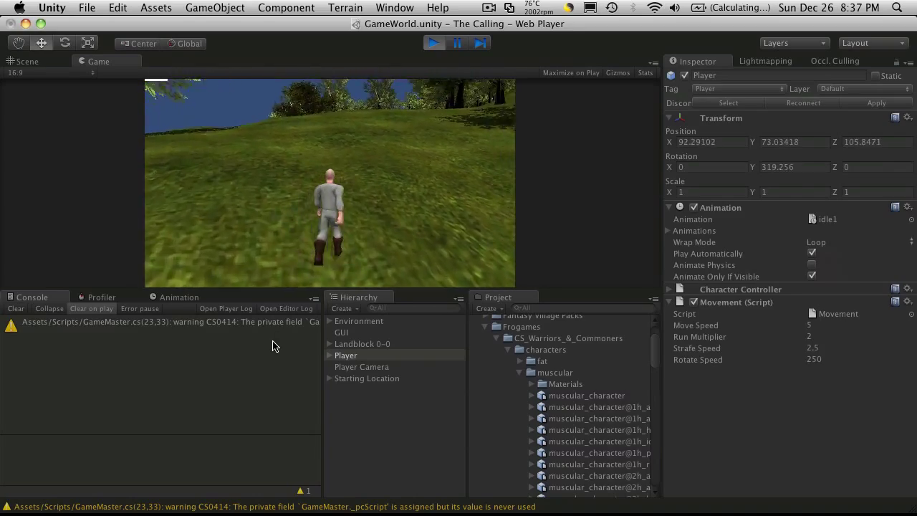
{"action": "key", "text": "d"}
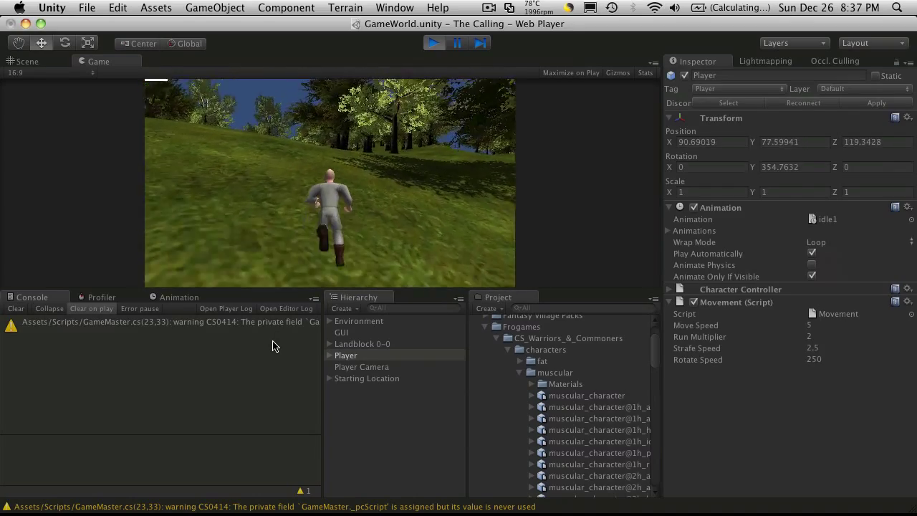
{"action": "key", "text": "d"}
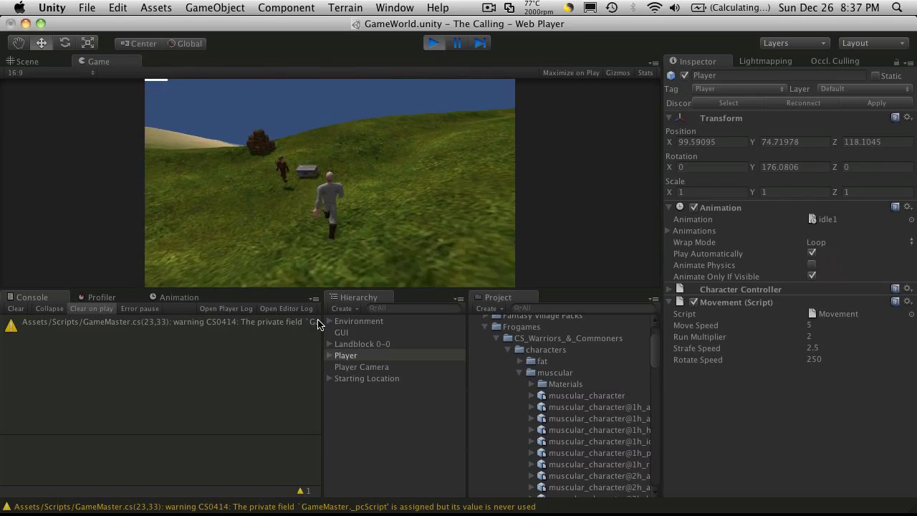
{"action": "key", "text": "w"}
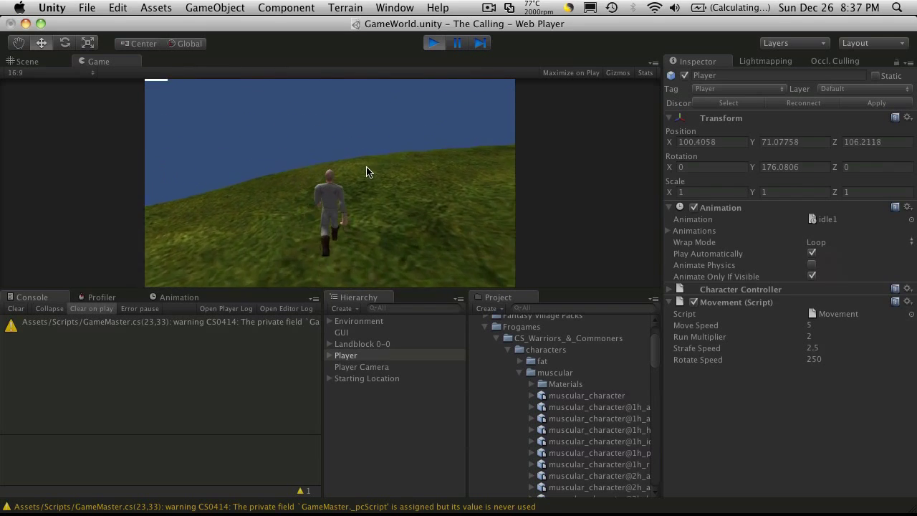
{"action": "key", "text": "a"}
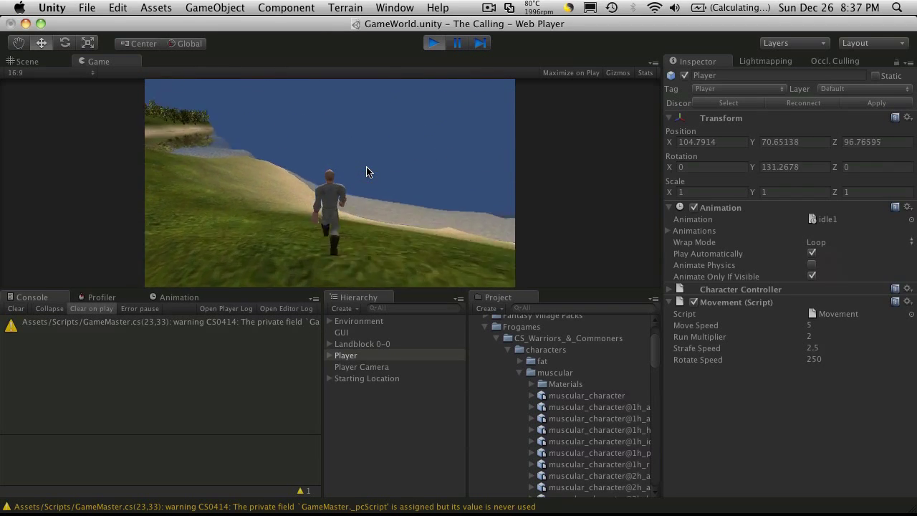
{"action": "key", "text": "w"}
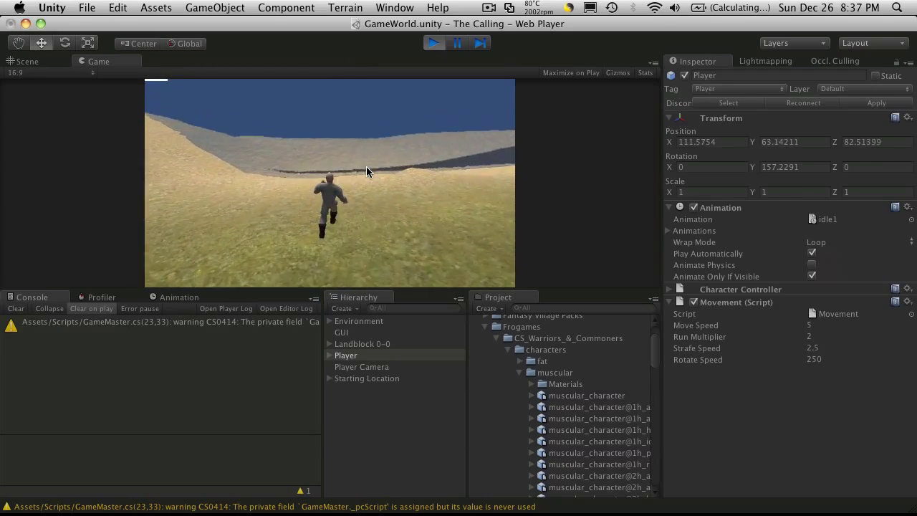
{"action": "key", "text": "a"}
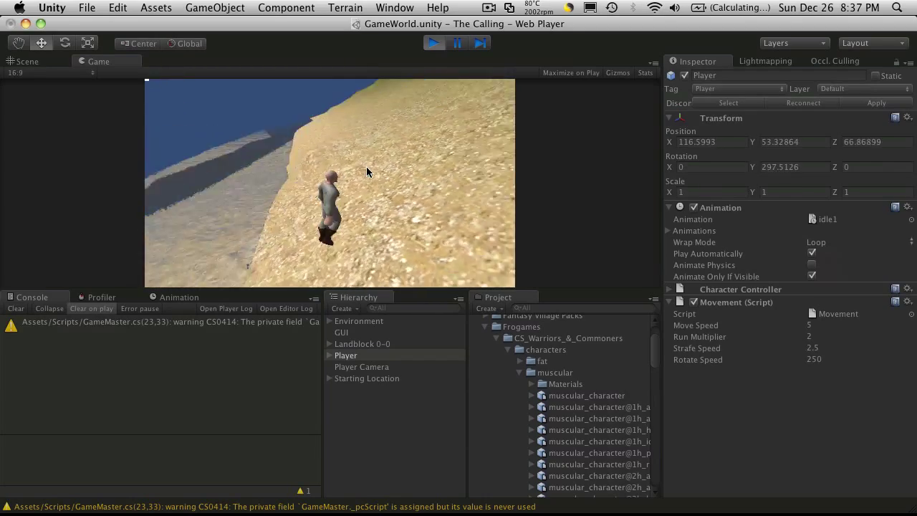
{"action": "key", "text": "a"}
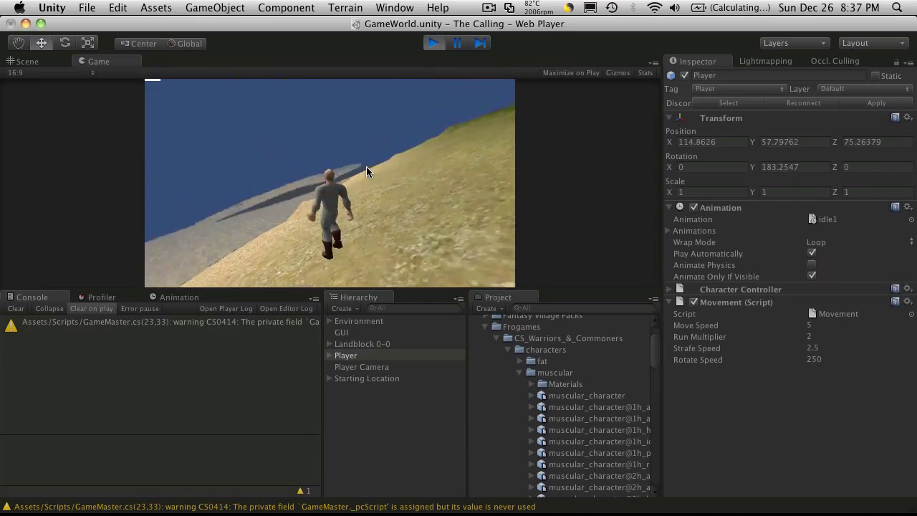
{"action": "key", "text": "w"}
{"action": "key", "text": "d"}
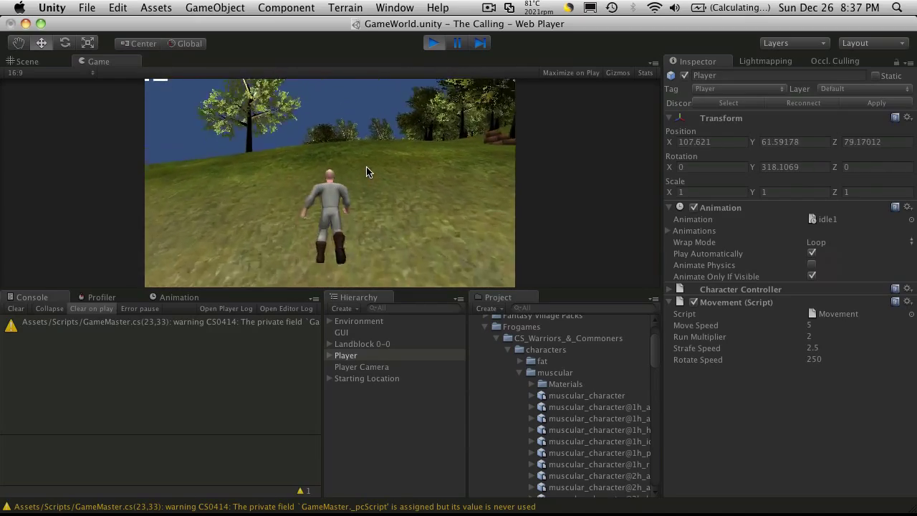
{"action": "key", "text": "a"}
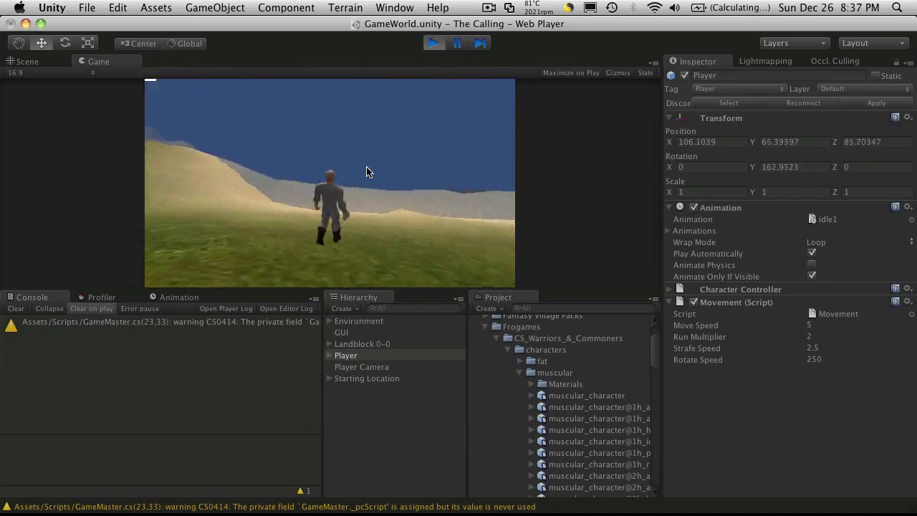
{"action": "key", "text": "a"}
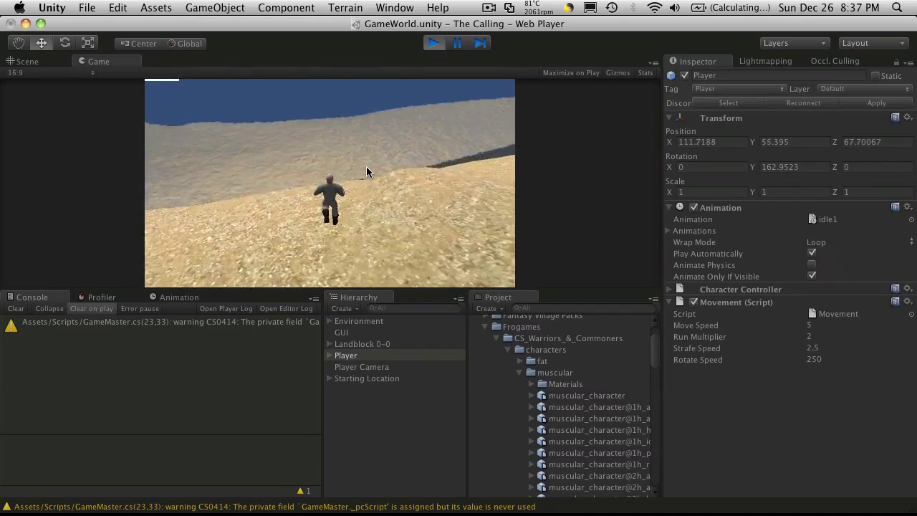
{"action": "key", "text": "a"}
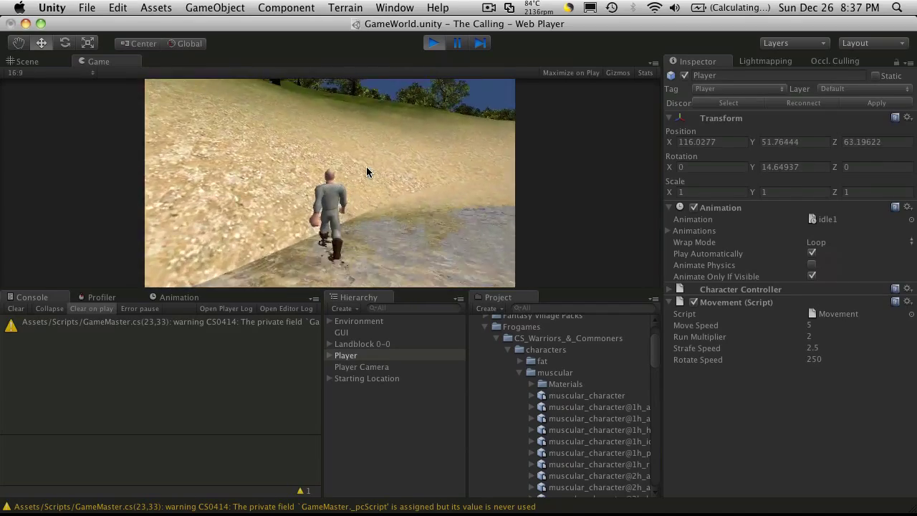
{"action": "key", "text": "w"}
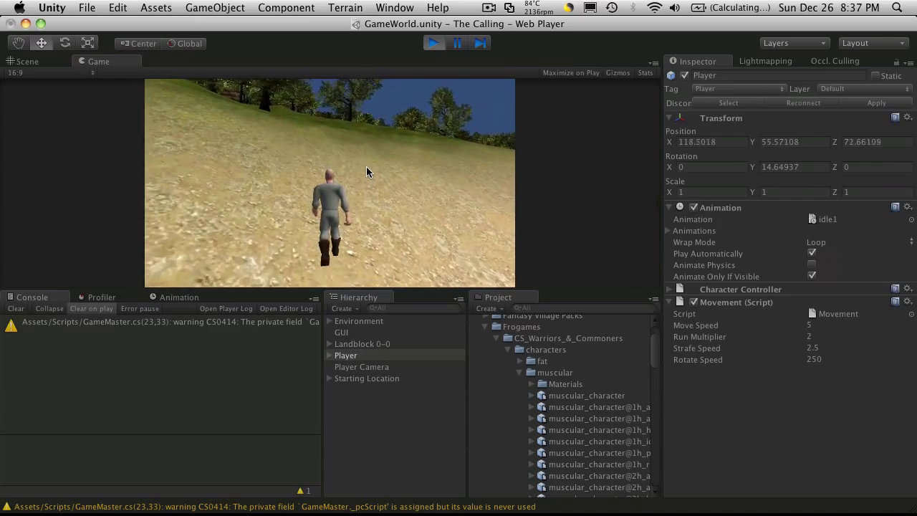
{"action": "key", "text": "a"}
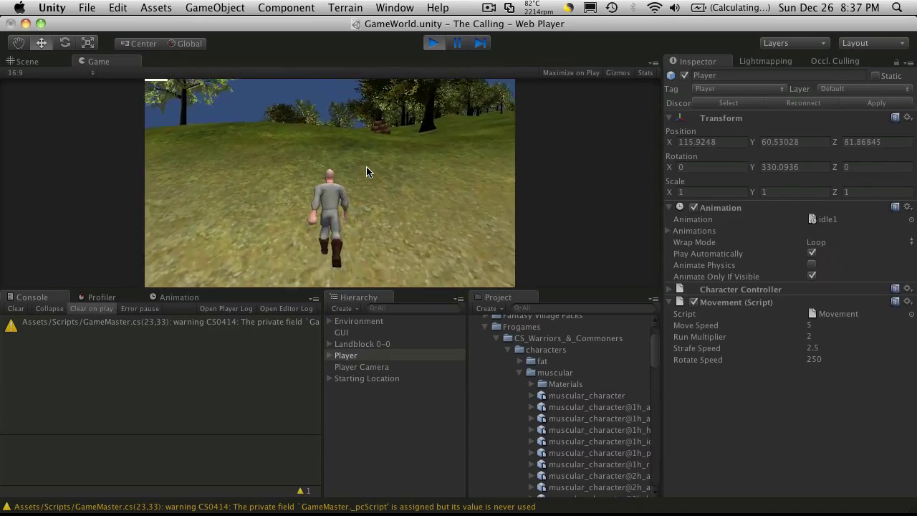
{"action": "key", "text": "a"}
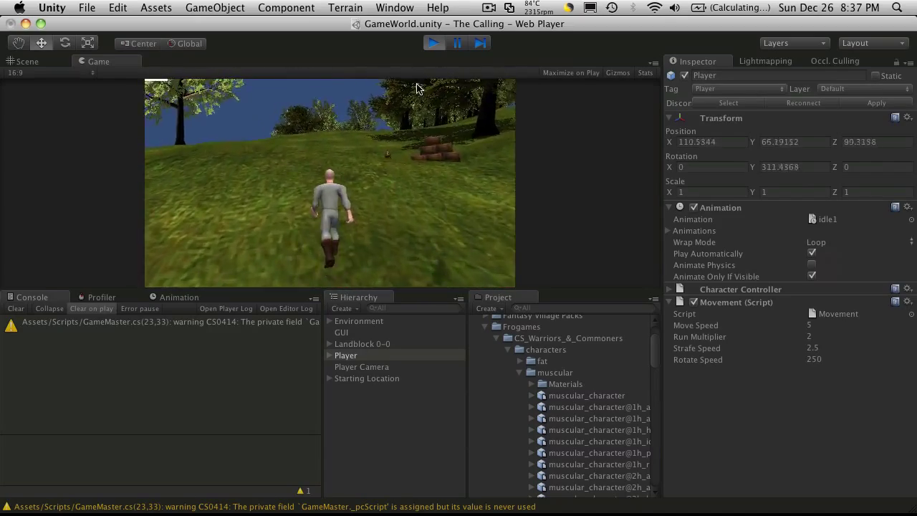
Restart play mode and run the Player downhill onto the sandy slopes.
{"action": "left_click", "coordinate": [439, 43]}
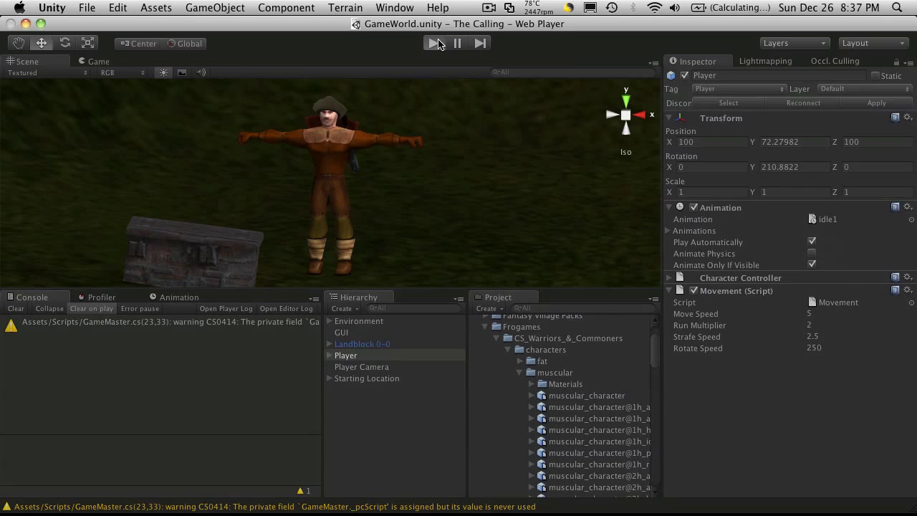
{"action": "left_click", "coordinate": [438, 43]}
{"action": "key", "text": "w"}
{"action": "key", "text": "a"}
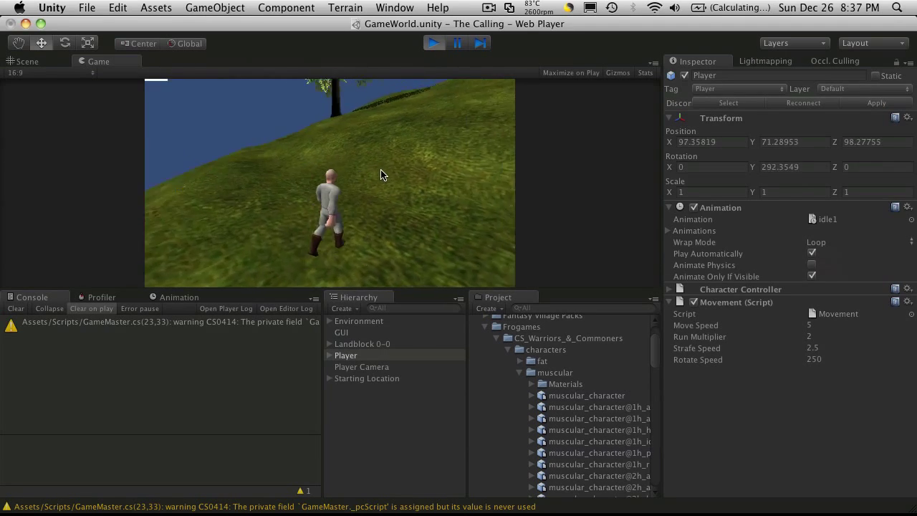
{"action": "key", "text": "d"}
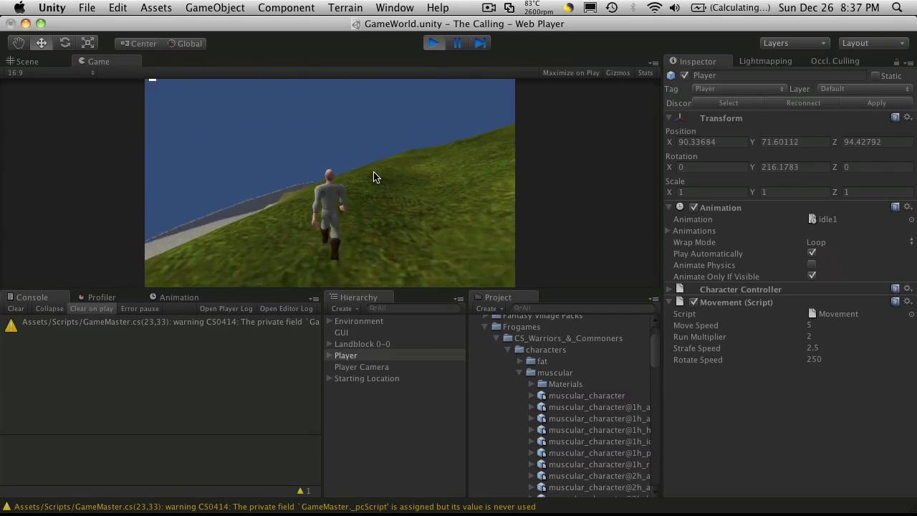
{"action": "key", "text": "d"}
{"action": "key", "text": "a"}
{"action": "key", "text": "a"}
{"action": "key", "text": "d"}
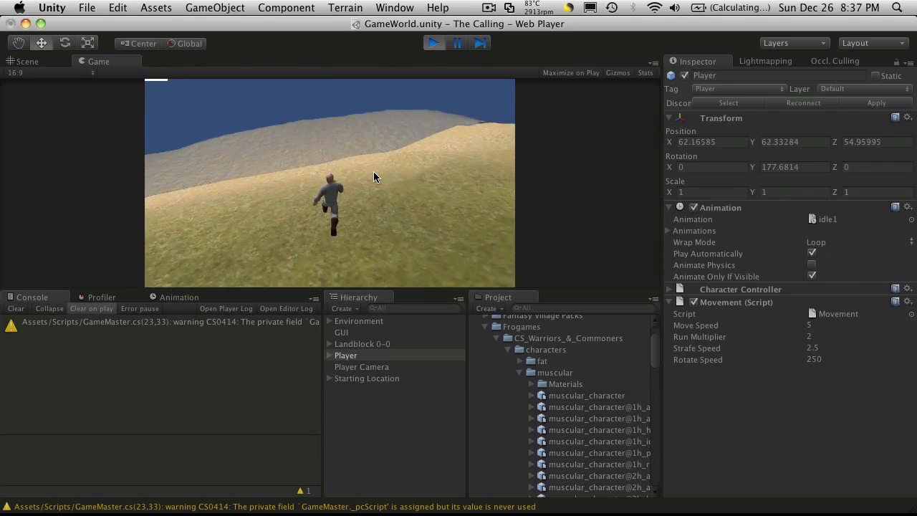
{"action": "key", "text": "d"}
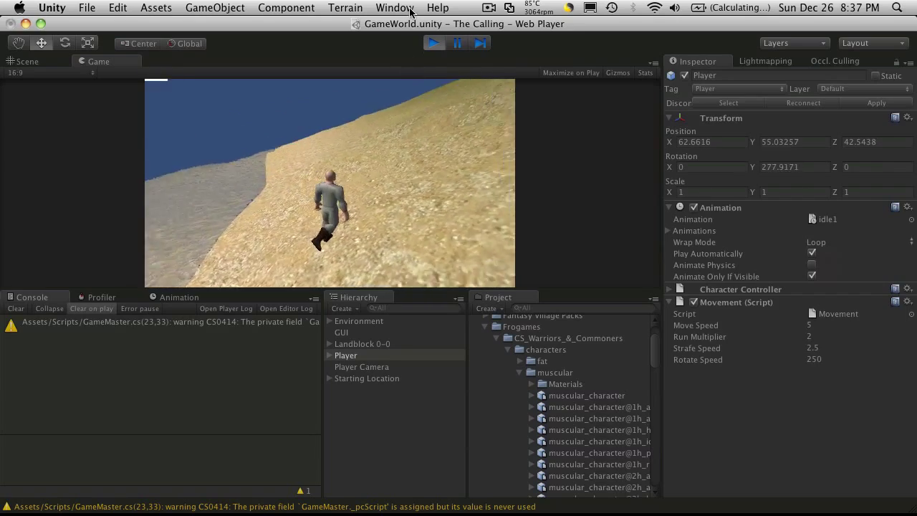
Stop play mode and raise the Player to a height of about 111 above the terrain.
{"action": "left_click", "coordinate": [434, 44]}
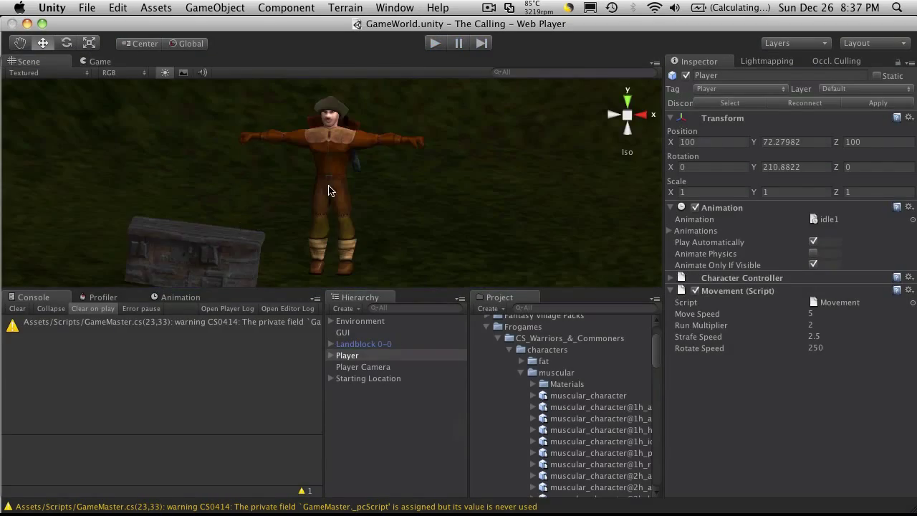
{"action": "left_click", "coordinate": [347, 355]}
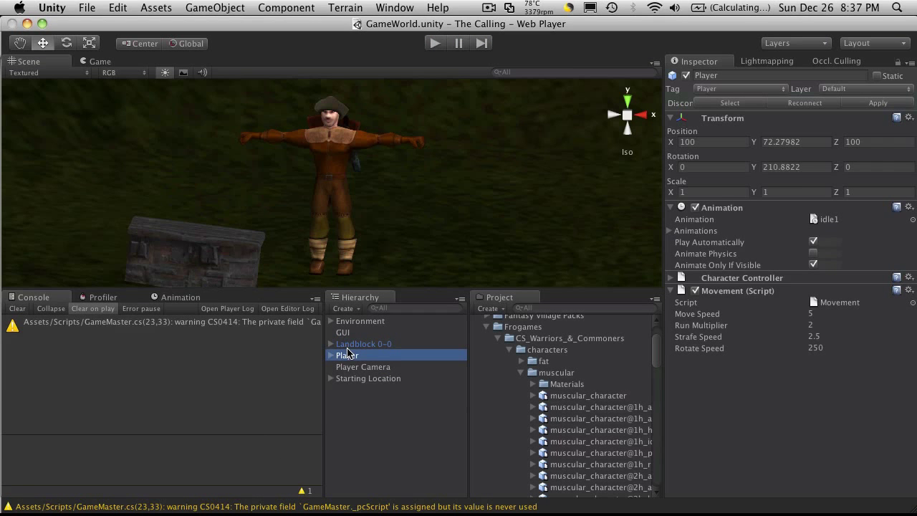
{"action": "key", "text": "f"}
{"action": "scroll", "coordinate": [315, 119], "scroll_direction": "down", "scroll_amount": 3}
{"action": "scroll", "coordinate": [326, 132], "scroll_direction": "down", "scroll_amount": 3}
{"action": "scroll", "coordinate": [336, 139], "scroll_direction": "down", "scroll_amount": 3}
{"action": "left_click_drag", "start_coordinate": [331, 138], "coordinate": [341, 25]}
Play the scene to watch the Player fall onto the terrain, then stop.
{"action": "key", "text": "f"}
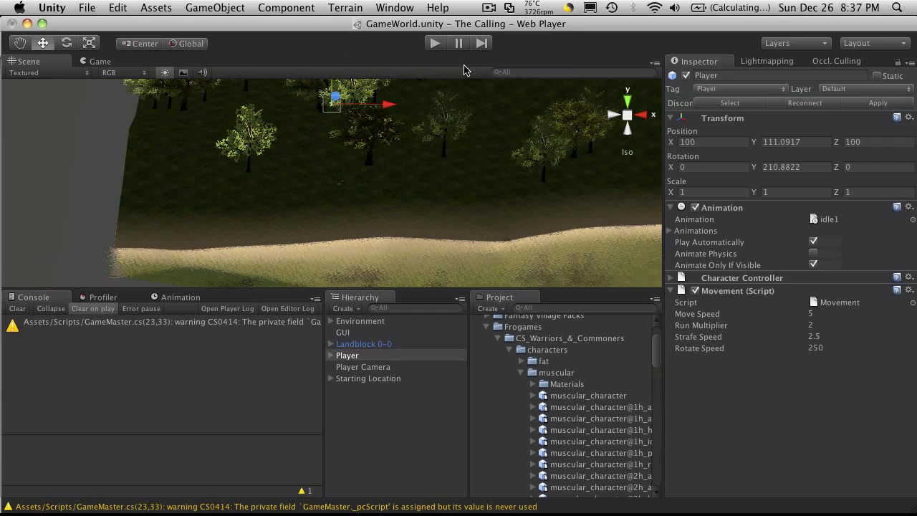
{"action": "left_click", "coordinate": [433, 44]}
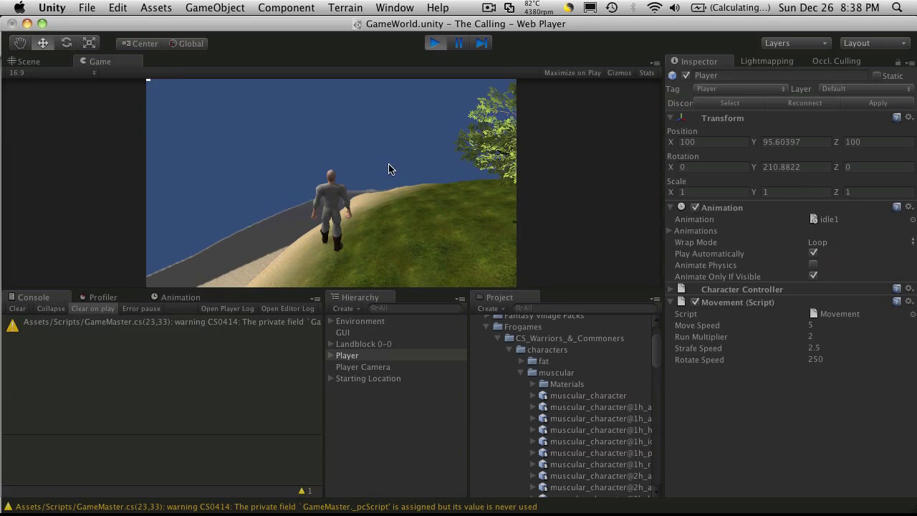
{"action": "left_click", "coordinate": [434, 43]}
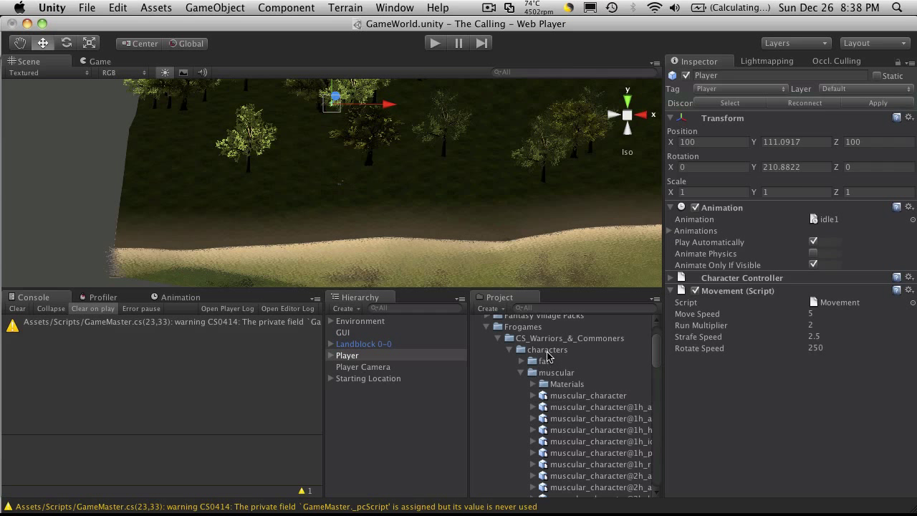
Create a new folder named Animations inside the muscular character folder.
{"action": "left_click", "coordinate": [547, 351]}
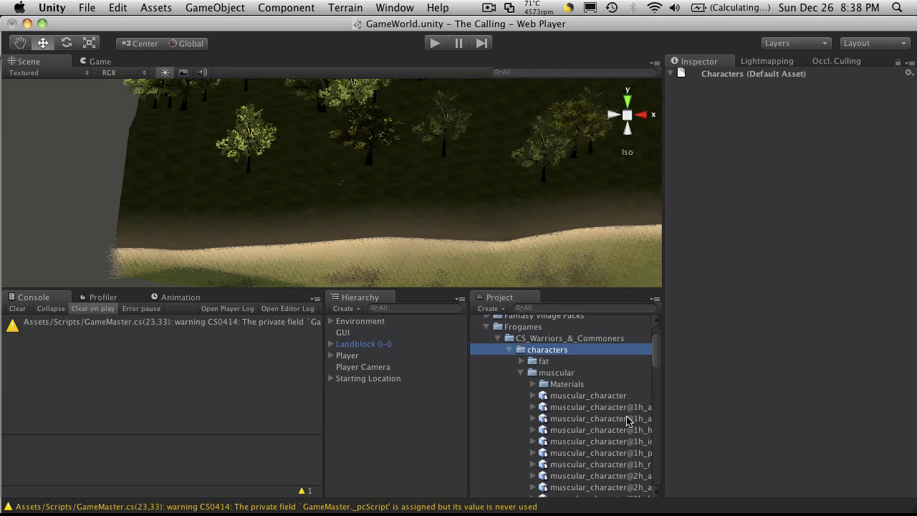
{"action": "left_click", "coordinate": [556, 372]}
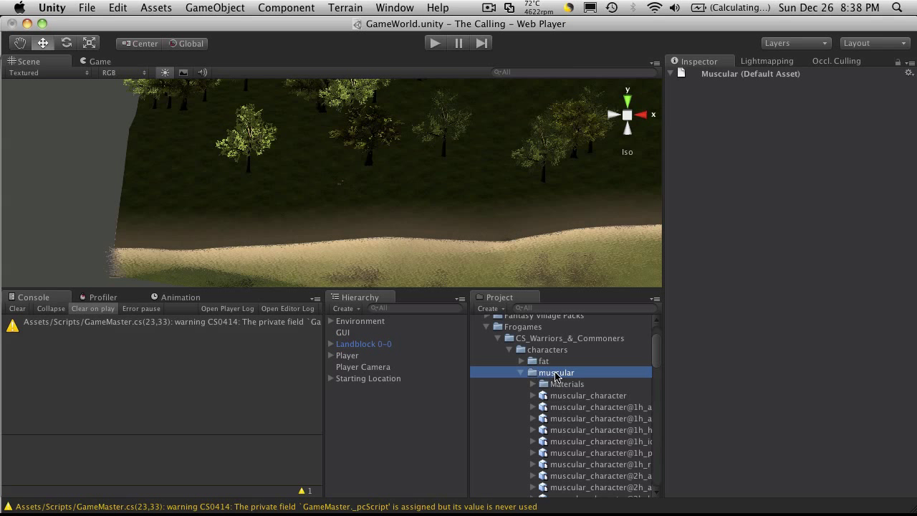
{"action": "right_click", "coordinate": [557, 374]}
{"action": "mouse_move", "coordinate": [586, 314]}
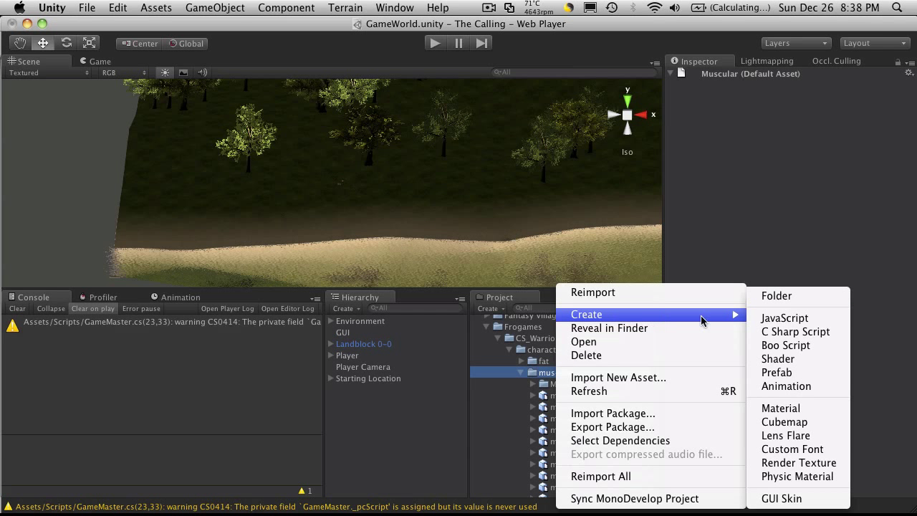
{"action": "left_click", "coordinate": [796, 294]}
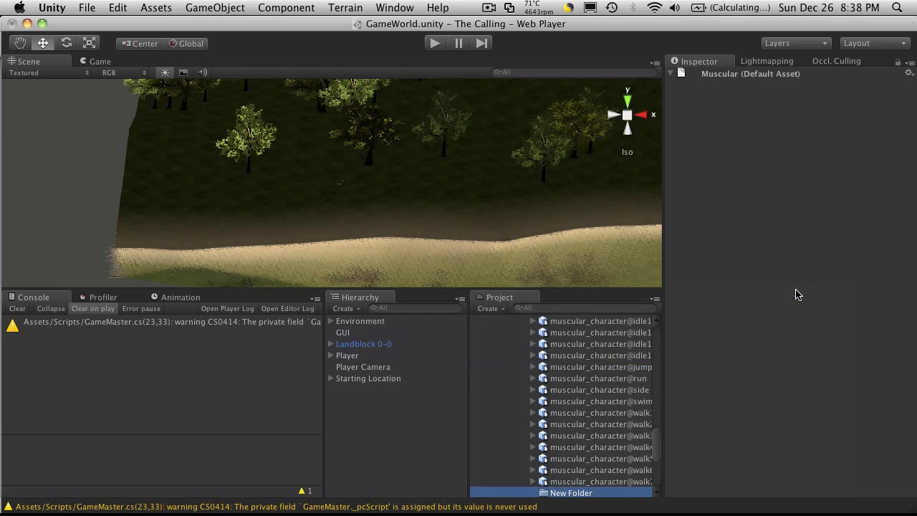
{"action": "type", "text": "Animations"}
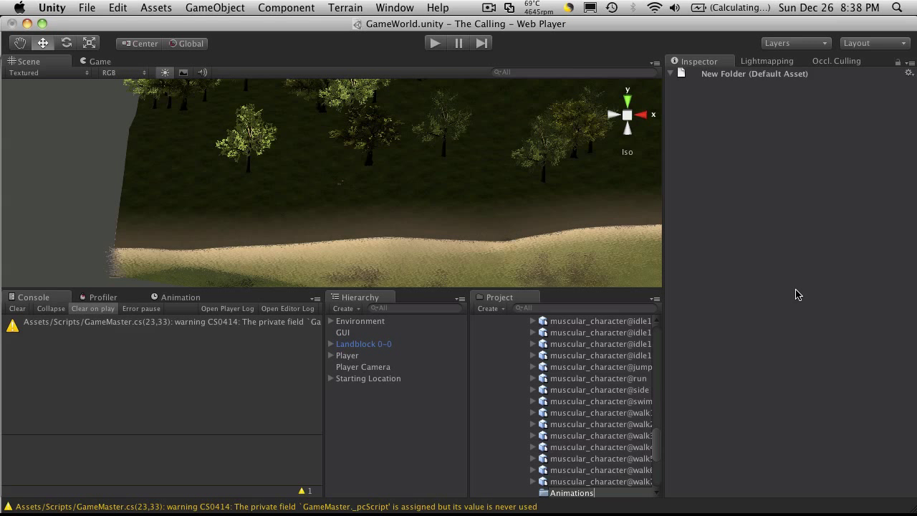
{"action": "key", "text": "Return"}
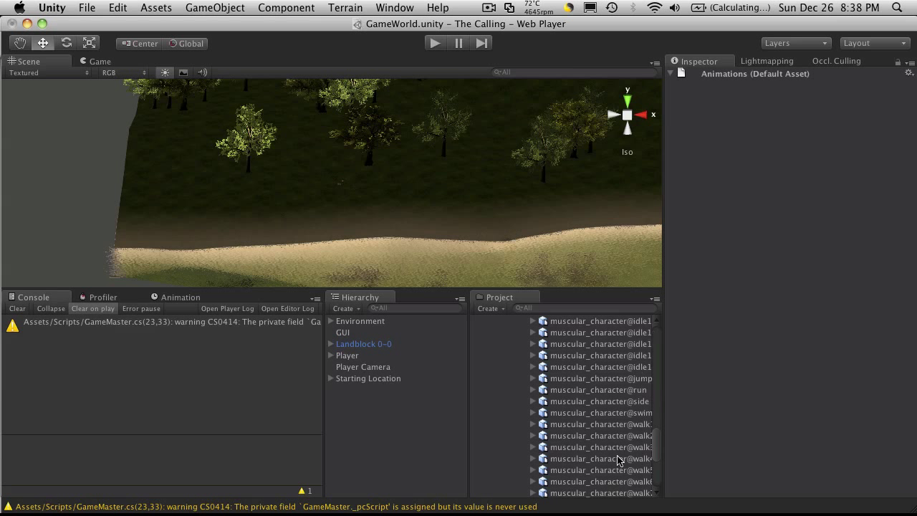
Move the walk clip into the new Animations folder.
{"action": "scroll", "coordinate": [621, 464], "scroll_direction": "down", "scroll_amount": 5}
{"action": "scroll", "coordinate": [555, 405], "scroll_direction": "up", "scroll_amount": 1}
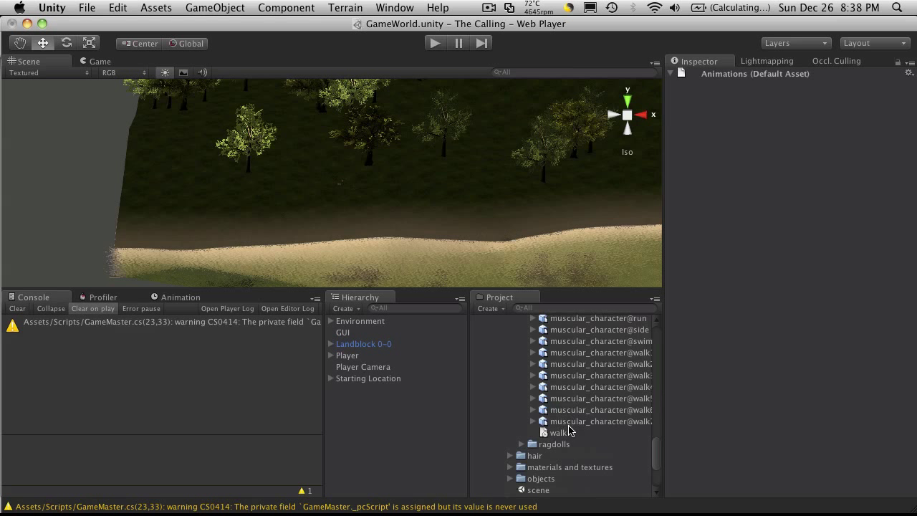
{"action": "left_click_drag", "start_coordinate": [567, 430], "coordinate": [581, 333]}
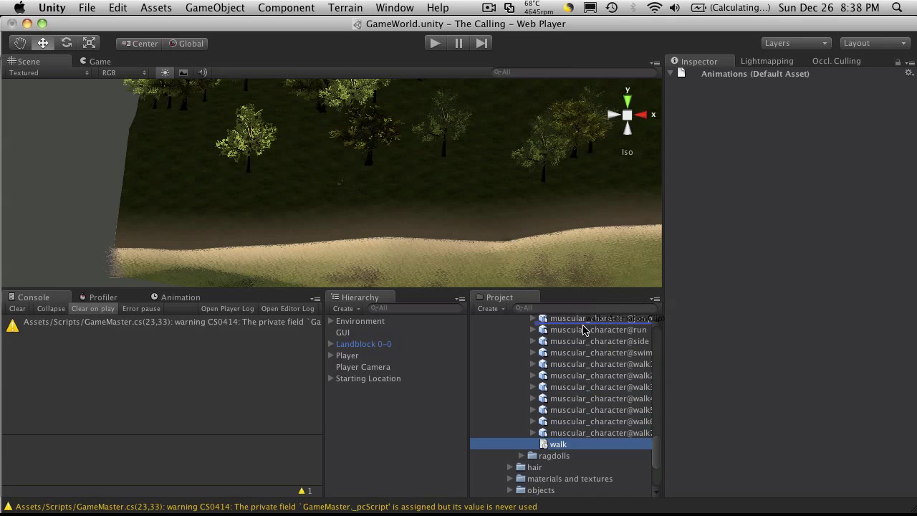
{"action": "left_click_drag", "start_coordinate": [580, 333], "coordinate": [564, 322]}
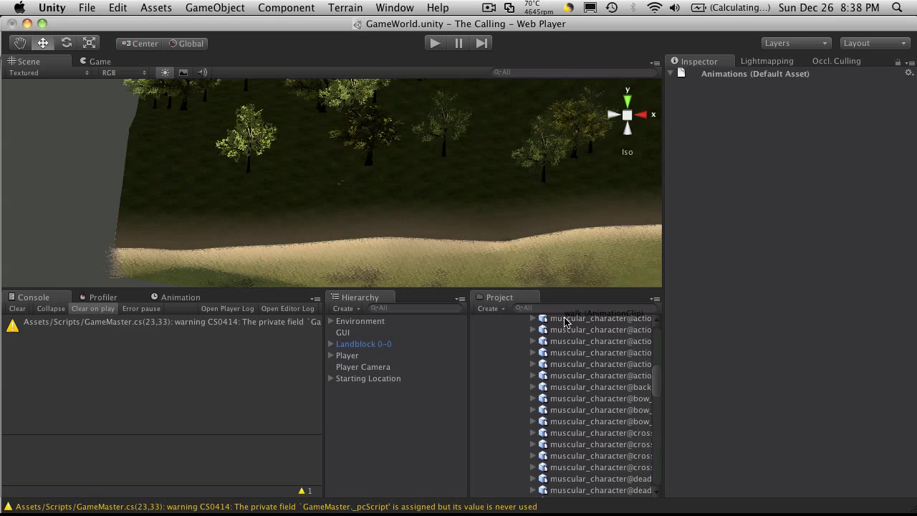
{"action": "left_click_drag", "start_coordinate": [565, 322], "coordinate": [560, 434]}
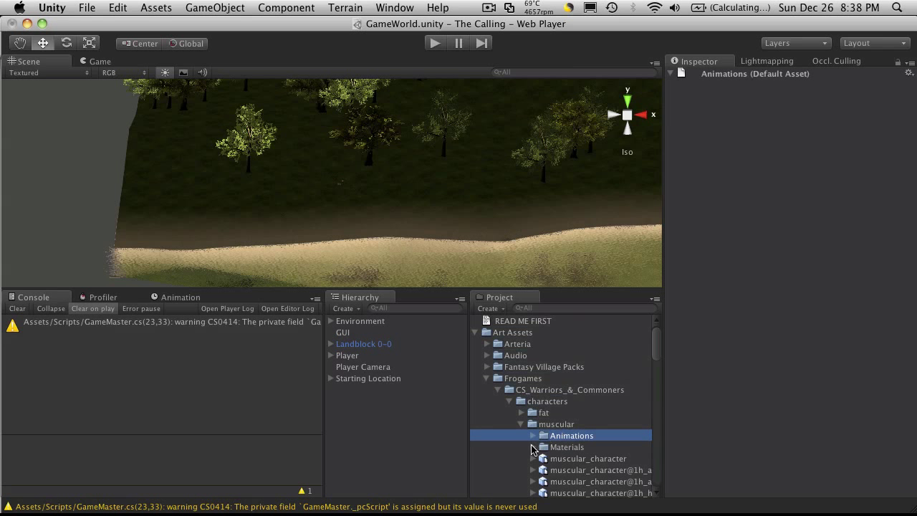
{"action": "scroll", "coordinate": [594, 437], "scroll_direction": "down", "scroll_amount": 5}
{"action": "scroll", "coordinate": [608, 414], "scroll_direction": "up", "scroll_amount": 2}
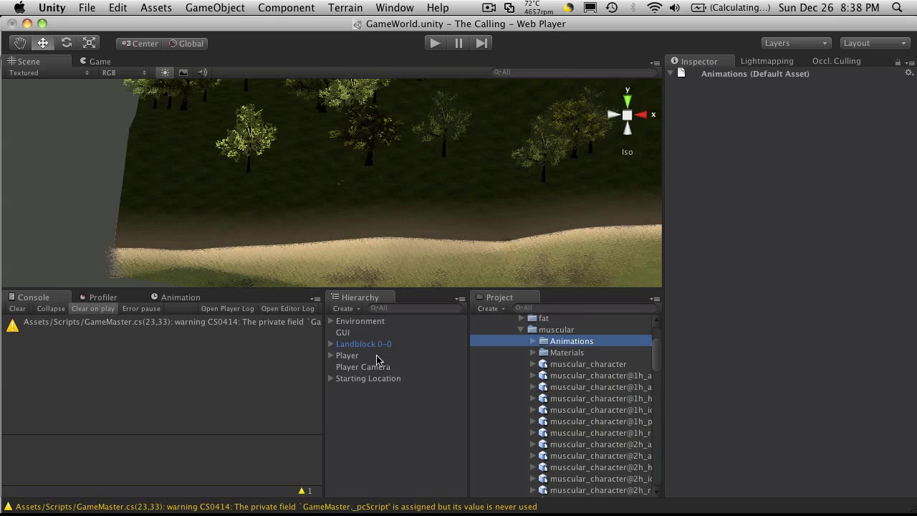
Locate the Player's idle1 clip in its model file and duplicate it.
{"action": "left_click", "coordinate": [354, 356]}
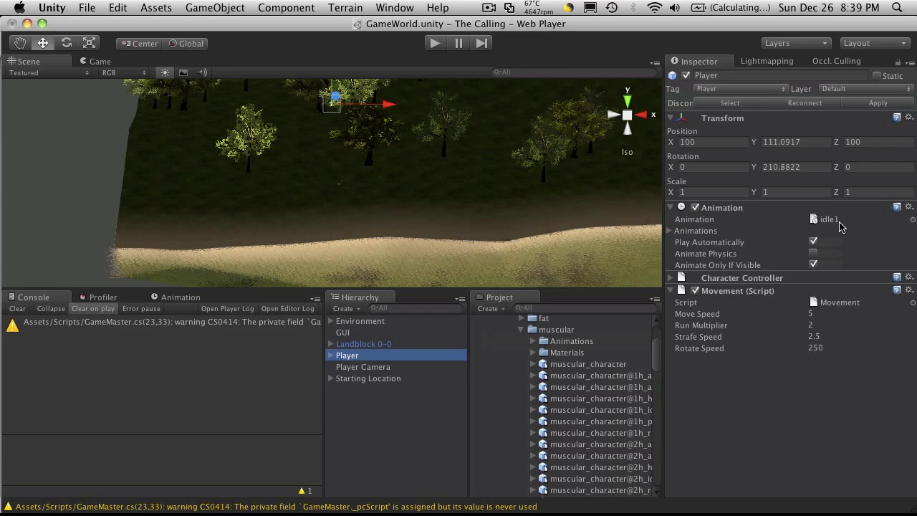
{"action": "left_click", "coordinate": [670, 231]}
{"action": "scroll", "coordinate": [868, 308], "scroll_direction": "down", "scroll_amount": 10}
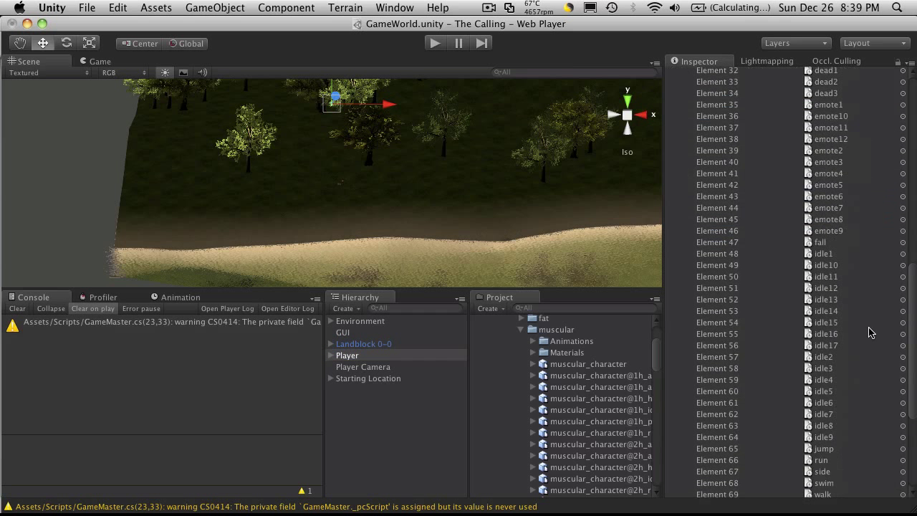
{"action": "left_click", "coordinate": [836, 254]}
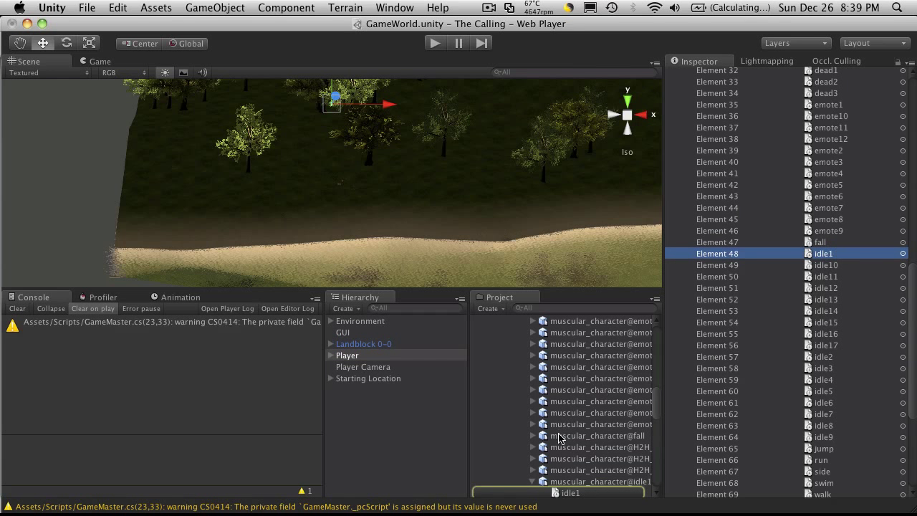
{"action": "left_click", "coordinate": [580, 494]}
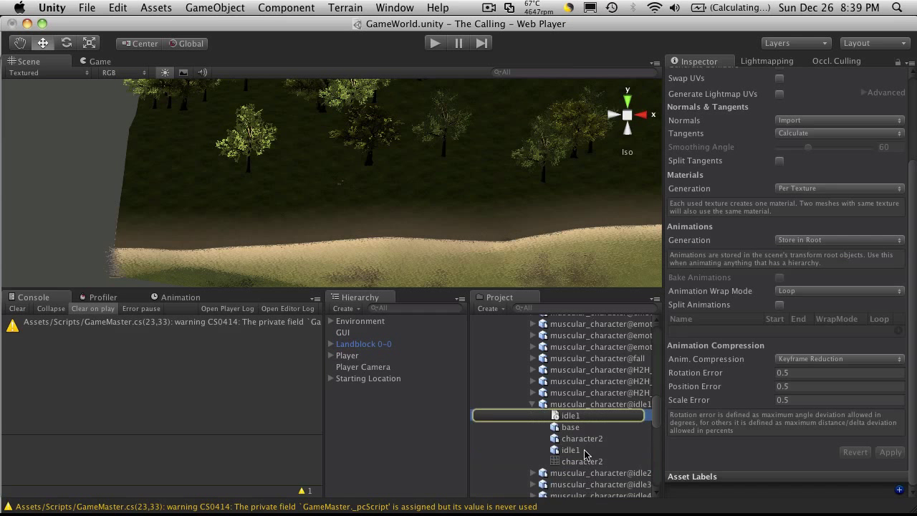
{"action": "key", "text": "super+d"}
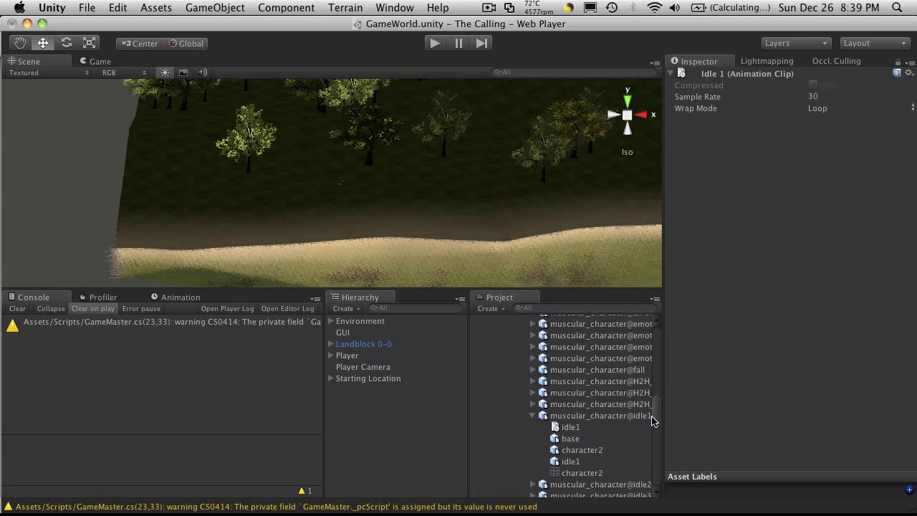
Rename the duplicated clip to idle and move it into the Animations folder.
{"action": "left_click_drag", "start_coordinate": [654, 421], "coordinate": [654, 358]}
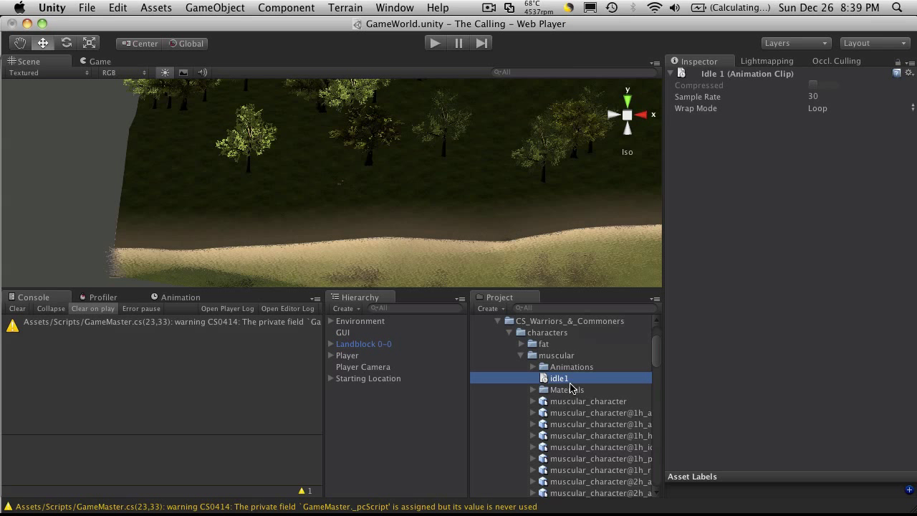
{"action": "key", "text": "Return"}
{"action": "key", "text": "Right"}
{"action": "key", "text": "BackSpace"}
{"action": "key", "text": "Return"}
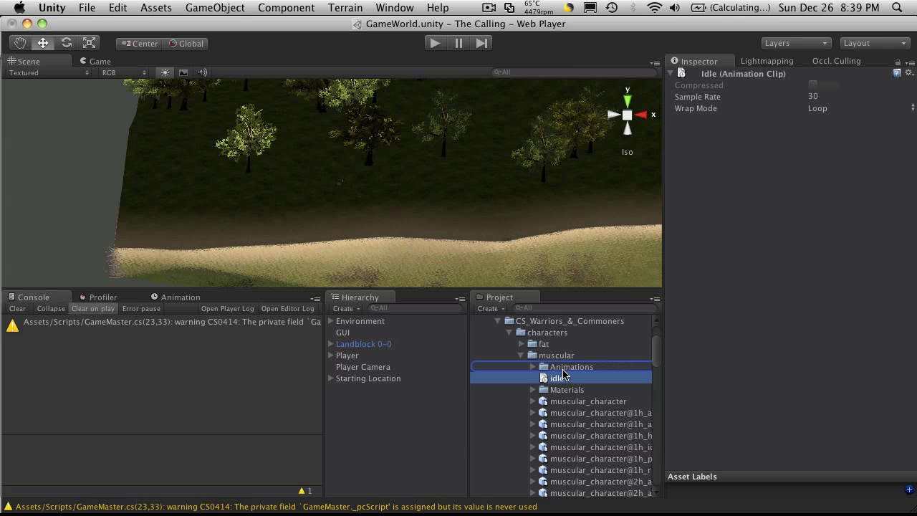
{"action": "left_click_drag", "start_coordinate": [562, 384], "coordinate": [566, 368]}
Select the Player and place the idle clip into Animations Element 48.
{"action": "left_click", "coordinate": [331, 355]}
{"action": "left_click", "coordinate": [346, 355]}
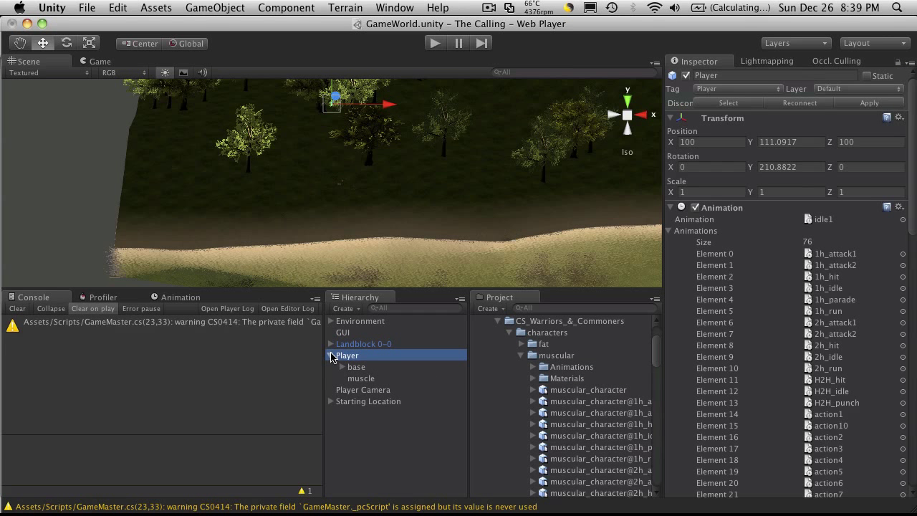
{"action": "scroll", "coordinate": [752, 401], "scroll_direction": "down", "scroll_amount": 2}
{"action": "scroll", "coordinate": [763, 407], "scroll_direction": "down", "scroll_amount": 8}
{"action": "scroll", "coordinate": [766, 410], "scroll_direction": "down", "scroll_amount": 5}
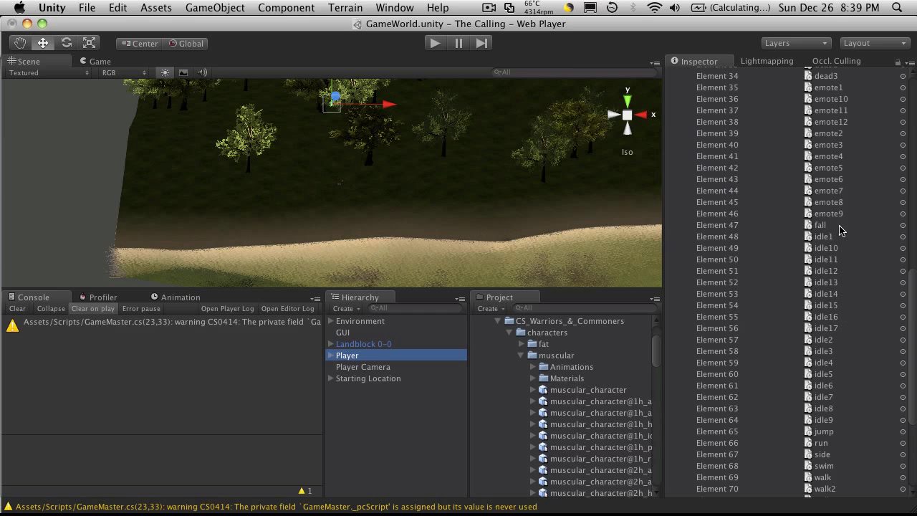
{"action": "scroll", "coordinate": [839, 247], "scroll_direction": "up", "scroll_amount": 2}
{"action": "scroll", "coordinate": [847, 290], "scroll_direction": "up", "scroll_amount": 1}
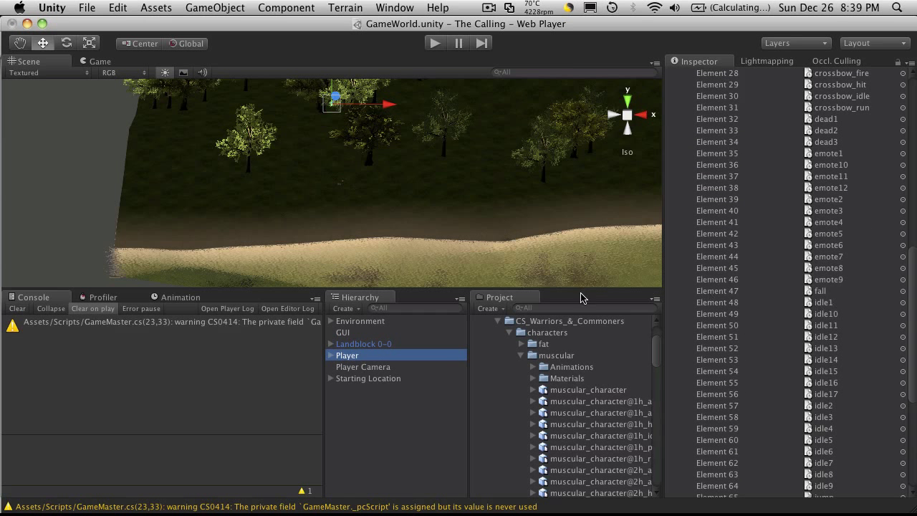
{"action": "left_click", "coordinate": [533, 369]}
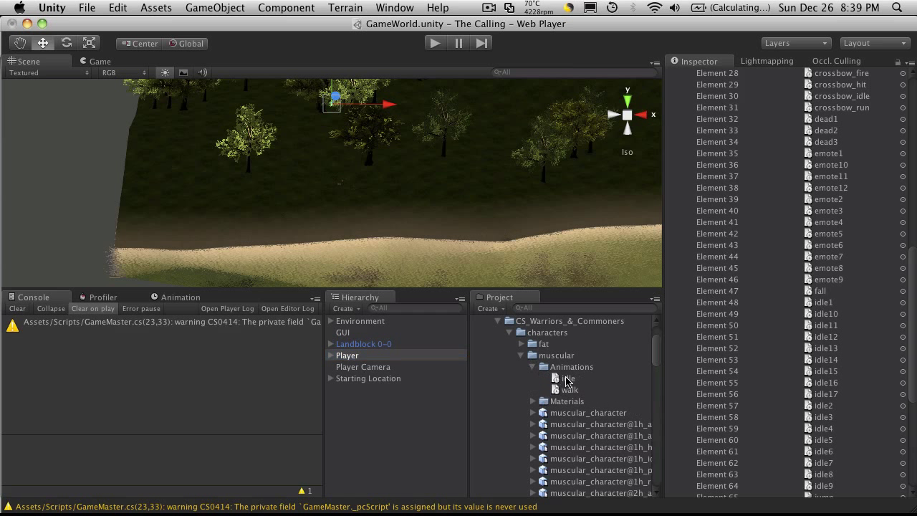
{"action": "left_click_drag", "start_coordinate": [568, 378], "coordinate": [835, 306]}
Assign the idle clip as the Player's default Animation.
{"action": "scroll", "coordinate": [823, 315], "scroll_direction": "up", "scroll_amount": 3}
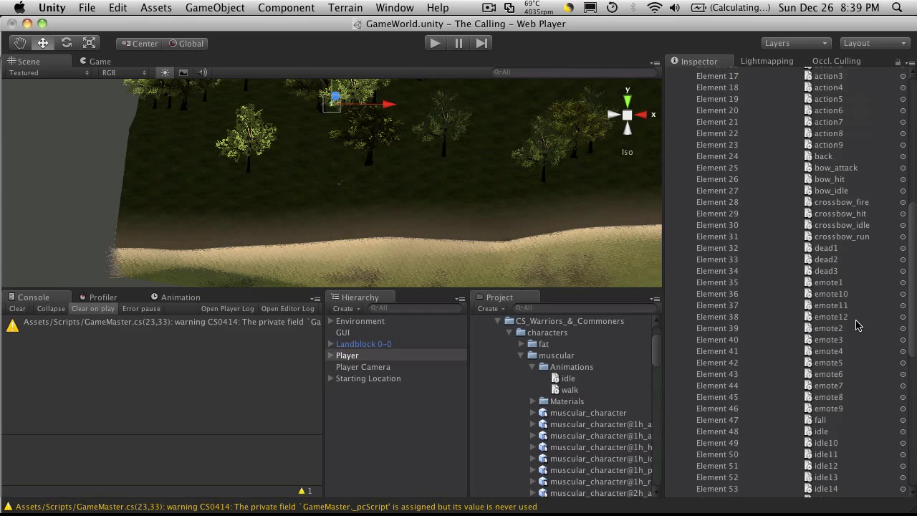
{"action": "scroll", "coordinate": [852, 322], "scroll_direction": "up", "scroll_amount": 7}
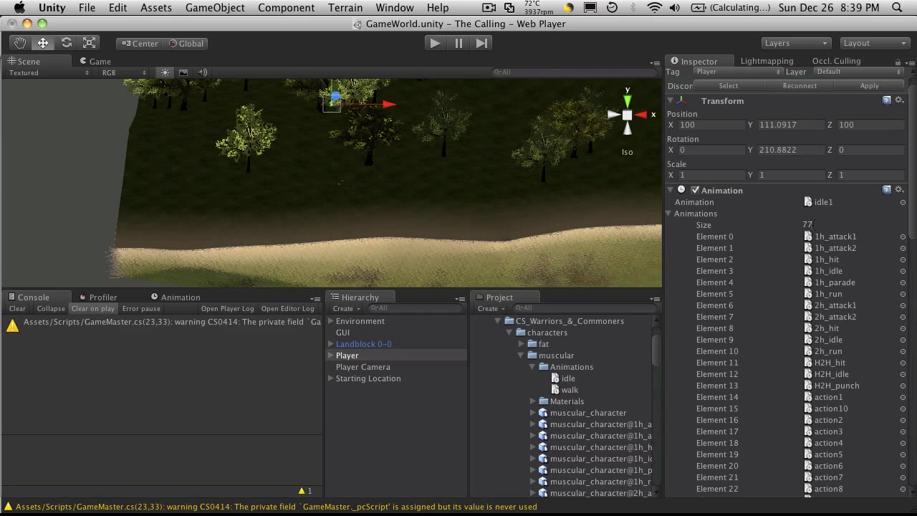
{"action": "scroll", "coordinate": [835, 269], "scroll_direction": "down", "scroll_amount": 15}
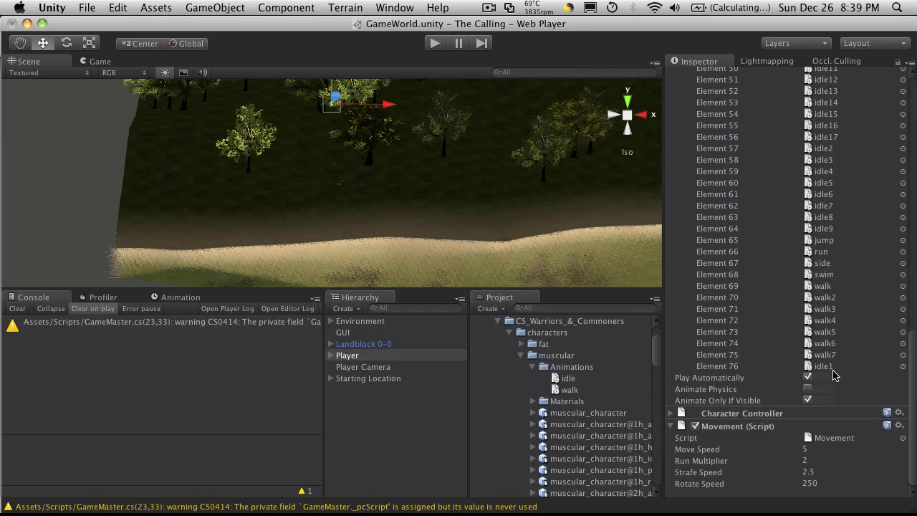
{"action": "scroll", "coordinate": [854, 330], "scroll_direction": "up", "scroll_amount": 8}
{"action": "scroll", "coordinate": [849, 315], "scroll_direction": "up", "scroll_amount": 7}
{"action": "left_click", "coordinate": [836, 241]}
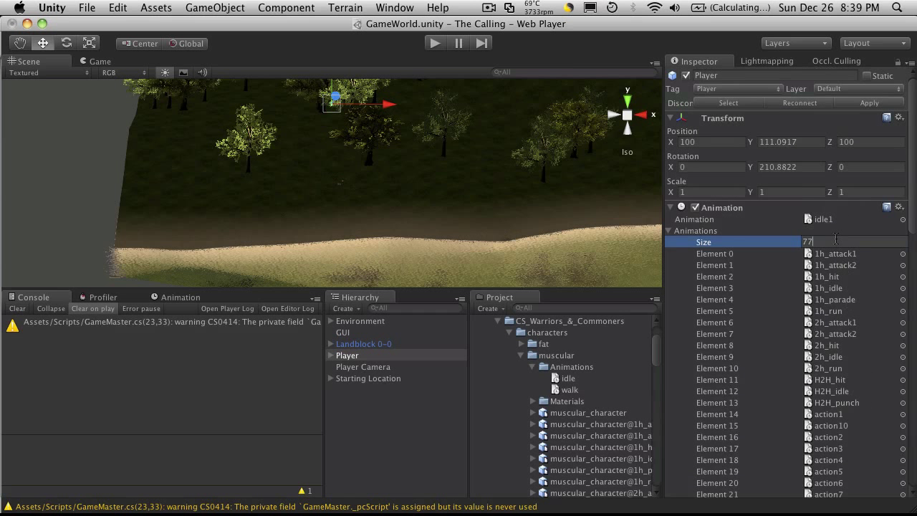
{"action": "key", "text": "Return"}
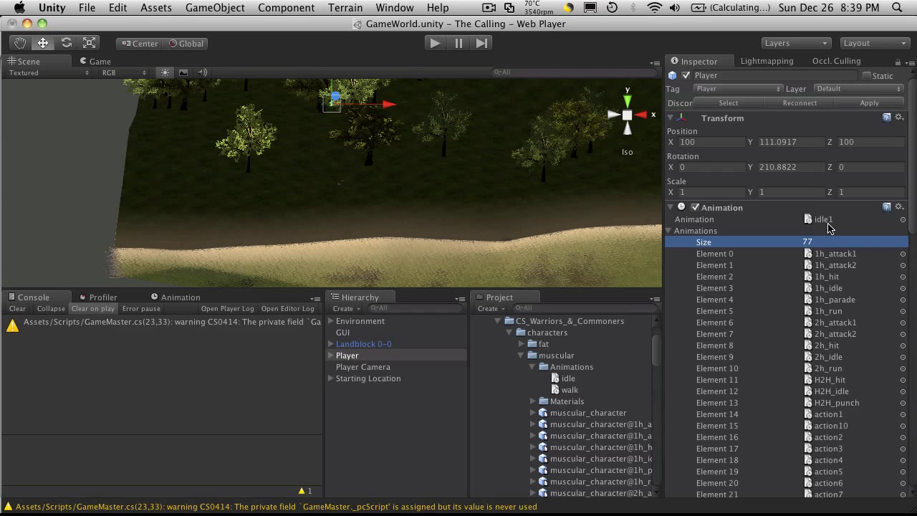
{"action": "mouse_move", "coordinate": [568, 378]}
{"action": "left_mouse_down"}
{"action": "mouse_move", "coordinate": [805, 220]}
{"action": "mouse_move", "coordinate": [820, 227]}
{"action": "left_mouse_up"}
Set the Animations list size to 76 and review the entries.
{"action": "left_click", "coordinate": [818, 240]}
{"action": "type", "text": "76"}
{"action": "key", "text": "Return"}
{"action": "scroll", "coordinate": [820, 272], "scroll_direction": "down", "scroll_amount": 3}
{"action": "scroll", "coordinate": [830, 322], "scroll_direction": "down", "scroll_amount": 10}
{"action": "scroll", "coordinate": [838, 358], "scroll_direction": "down", "scroll_amount": 4}
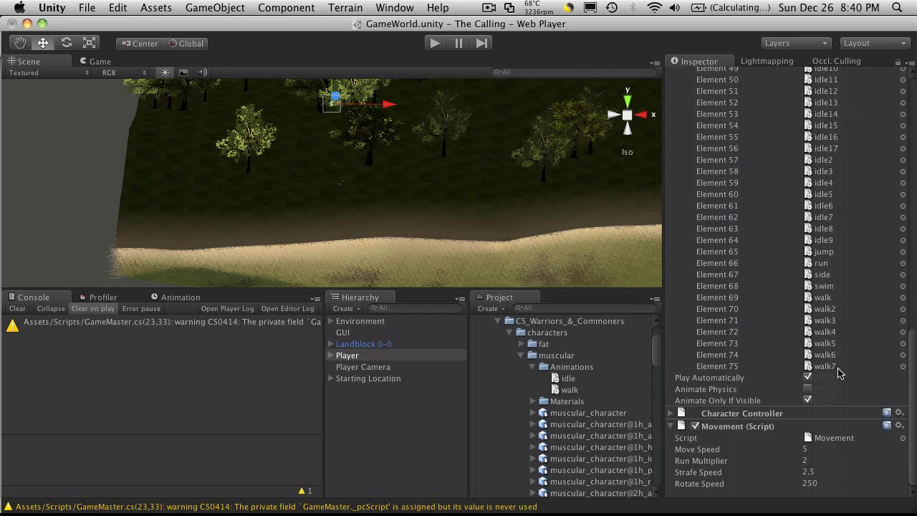
{"action": "scroll", "coordinate": [848, 379], "scroll_direction": "up", "scroll_amount": 15}
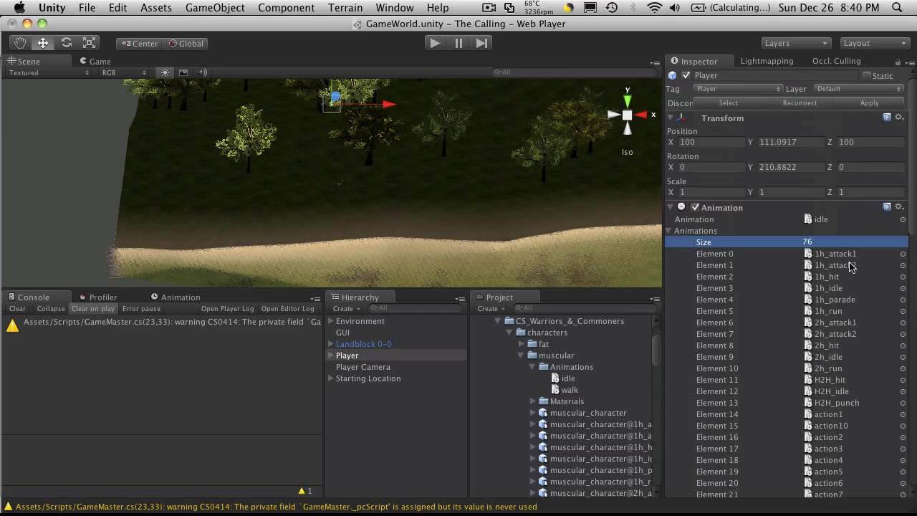